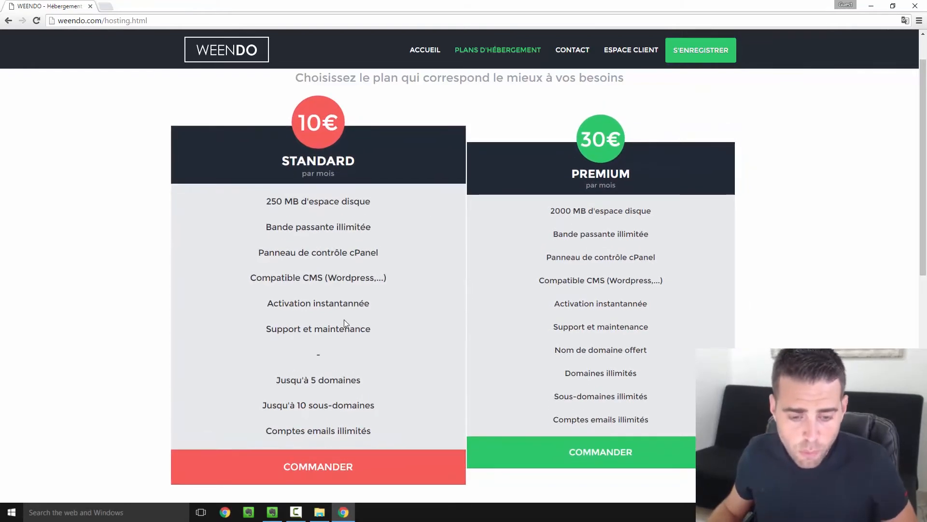
# - Order the €10 Standard hosting plan
pyautogui.scroll(-3, 344, 314)
pyautogui.scroll(3, 358, 336)
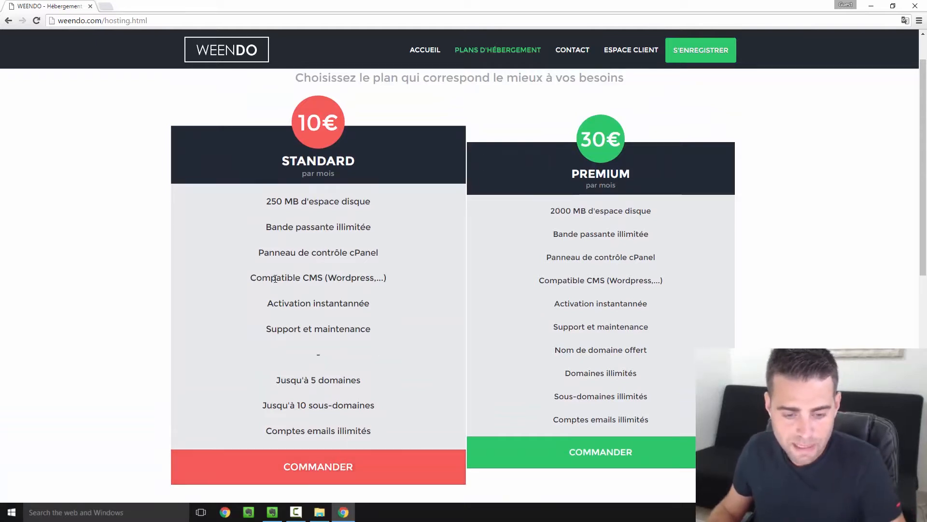
pyautogui.click(364, 459)
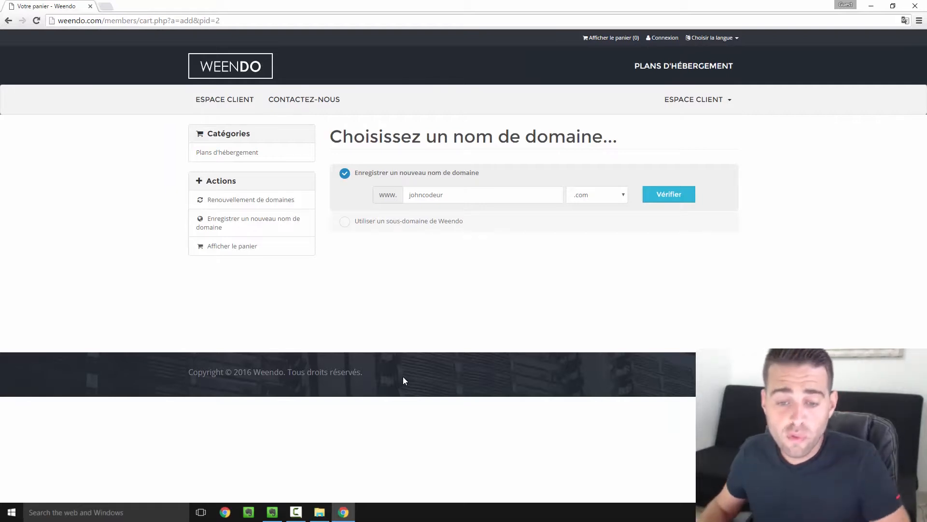
# - Register the new domain johncodeur.com and confirm it is available, added to the cart at €15
pyautogui.moveTo(369, 173); pyautogui.dragTo(490, 175)
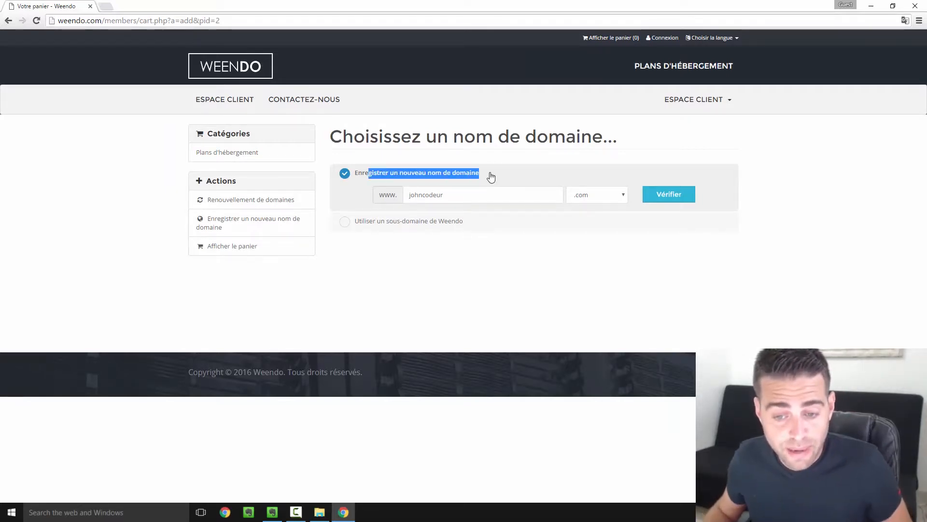
pyautogui.click(459, 190)
pyautogui.moveTo(438, 194)
pyautogui.mouseDown()
pyautogui.moveTo(404, 199)
pyautogui.moveTo(445, 194)
pyautogui.mouseUp()
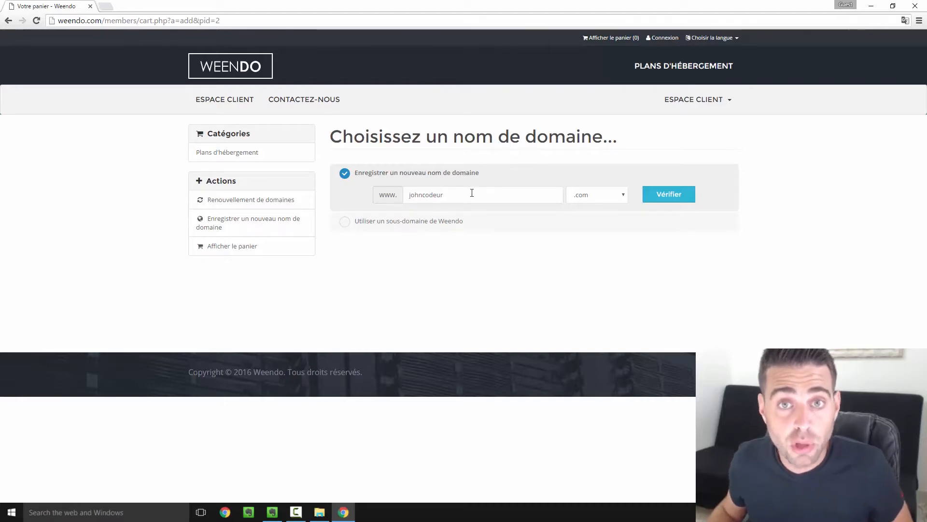
pyautogui.click(414, 222)
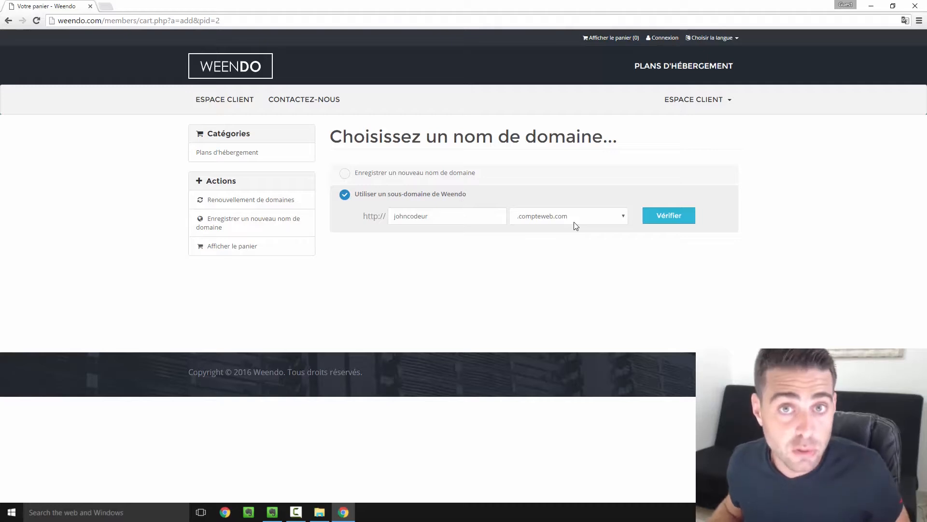
pyautogui.click(389, 172)
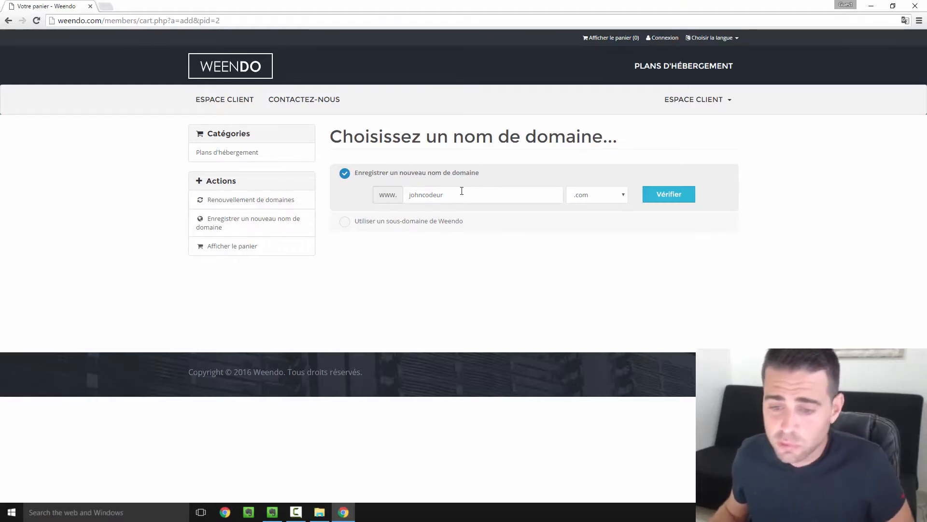
pyautogui.doubleClick(410, 196)
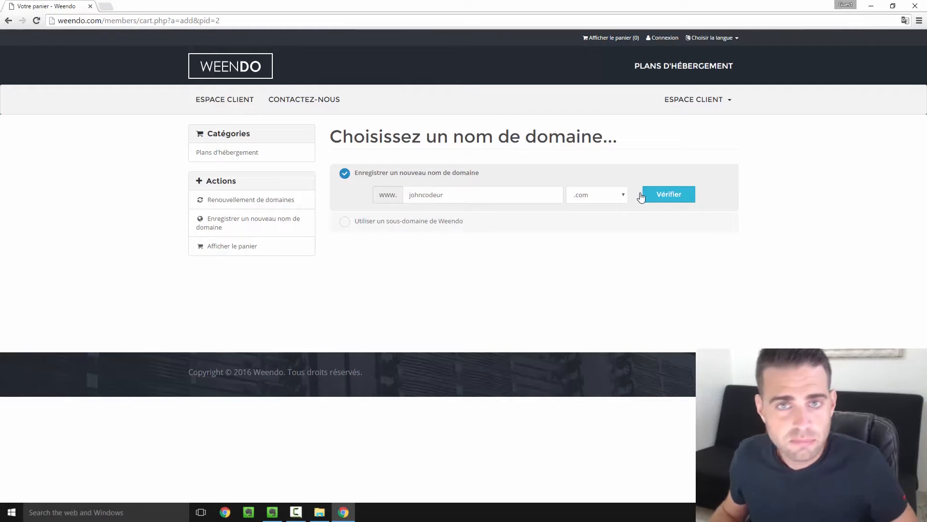
pyautogui.click(671, 200)
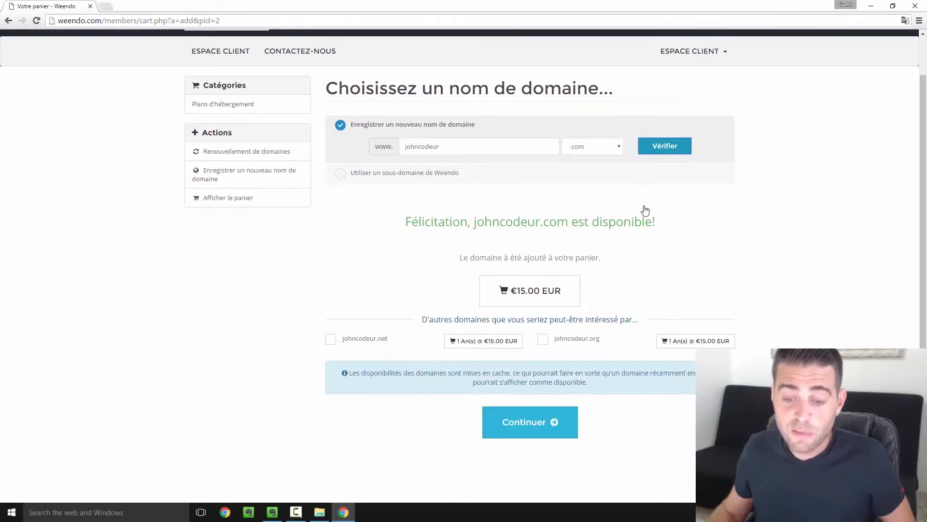
pyautogui.scroll(-1, 645, 210)
pyautogui.scroll(-1, 642, 212)
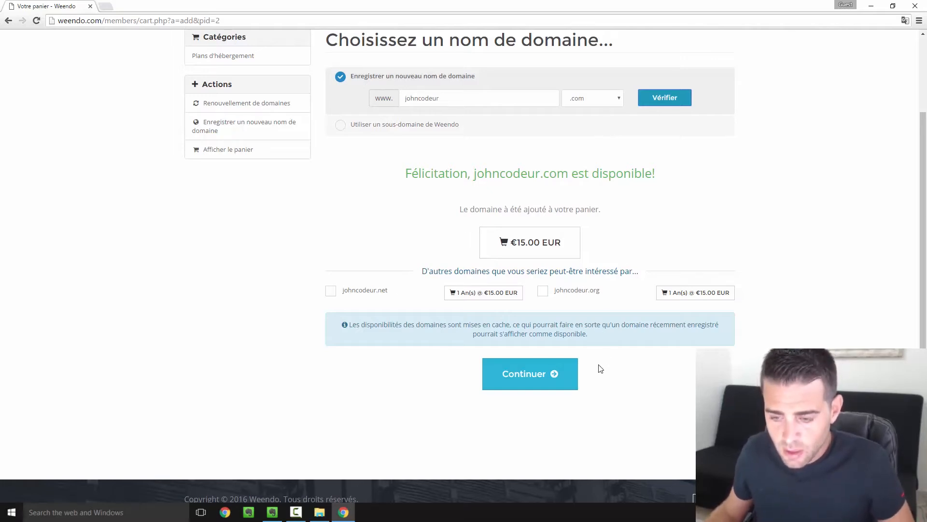
# - Choose 'Tarif 12 mois' billing and referral 'Par le site Apprendre à coder', reaching the €135 review
pyautogui.click(512, 373)
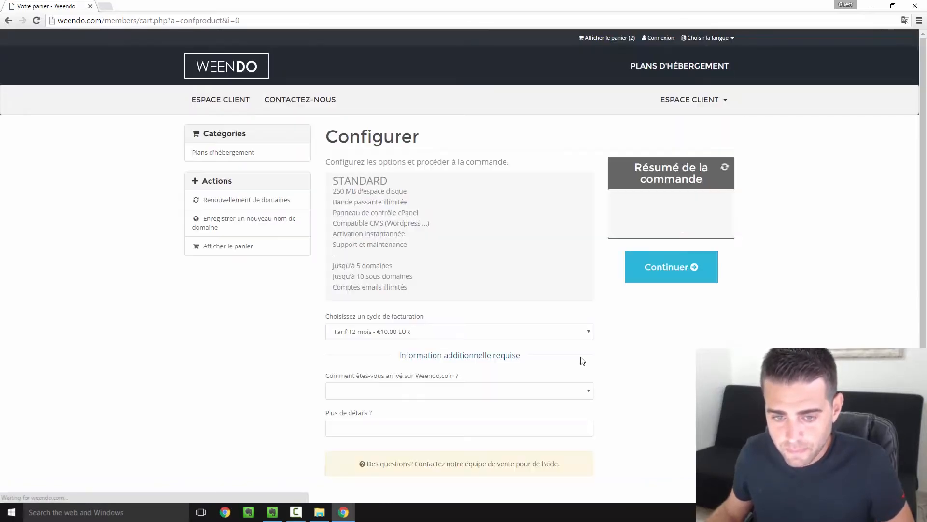
pyautogui.scroll(-1, 516, 267)
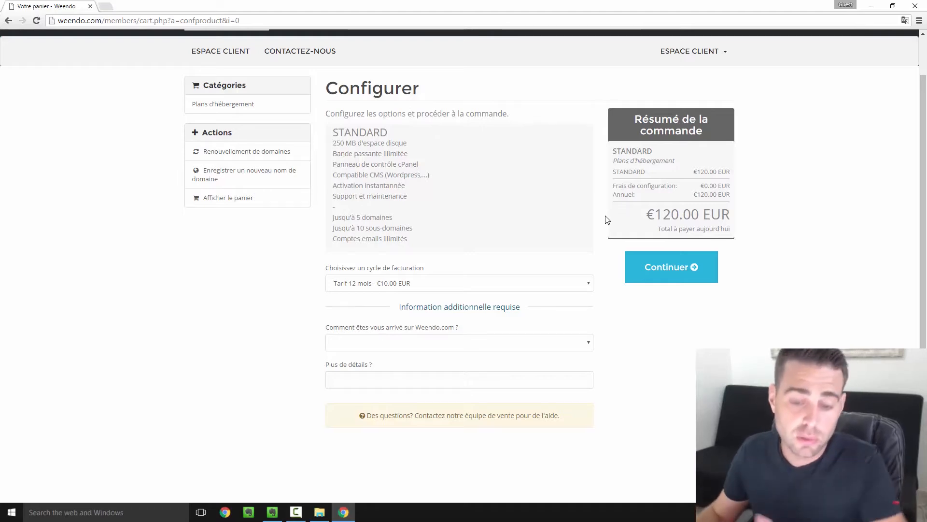
pyautogui.click(345, 287)
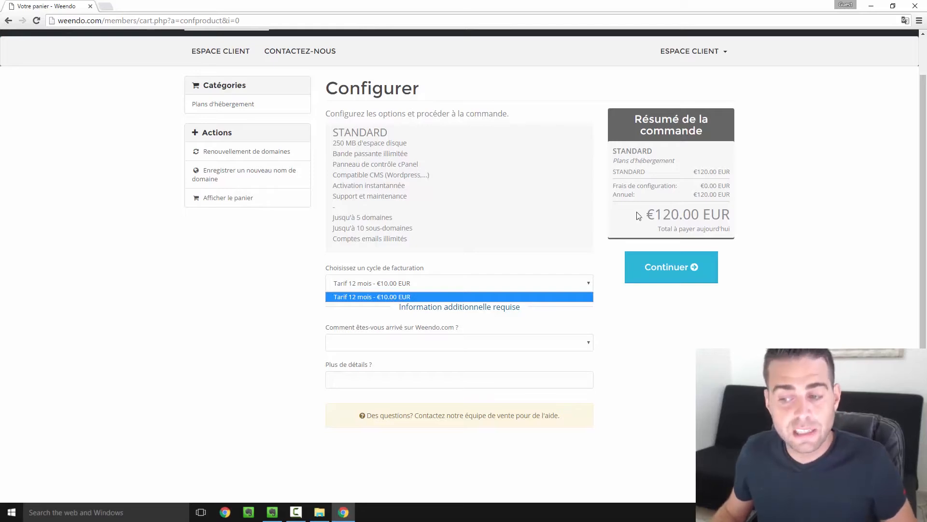
pyautogui.click(468, 343)
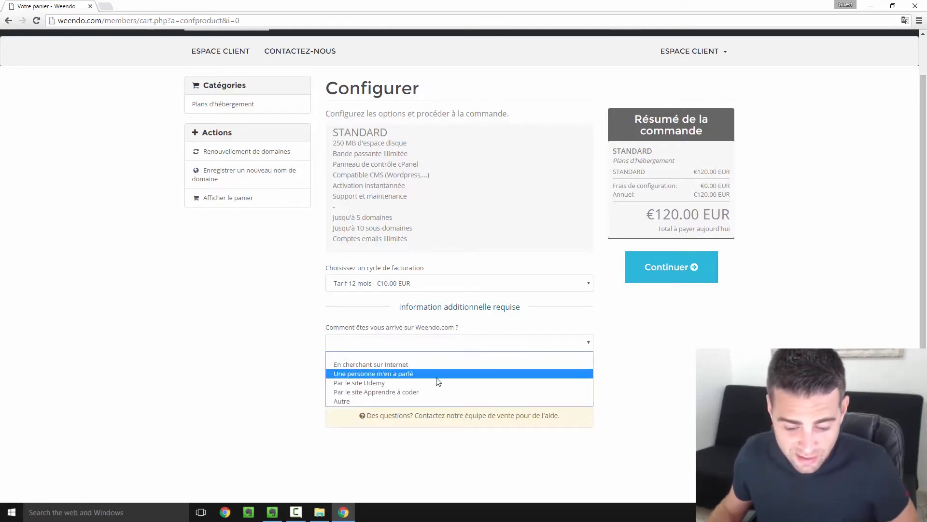
pyautogui.click(420, 392)
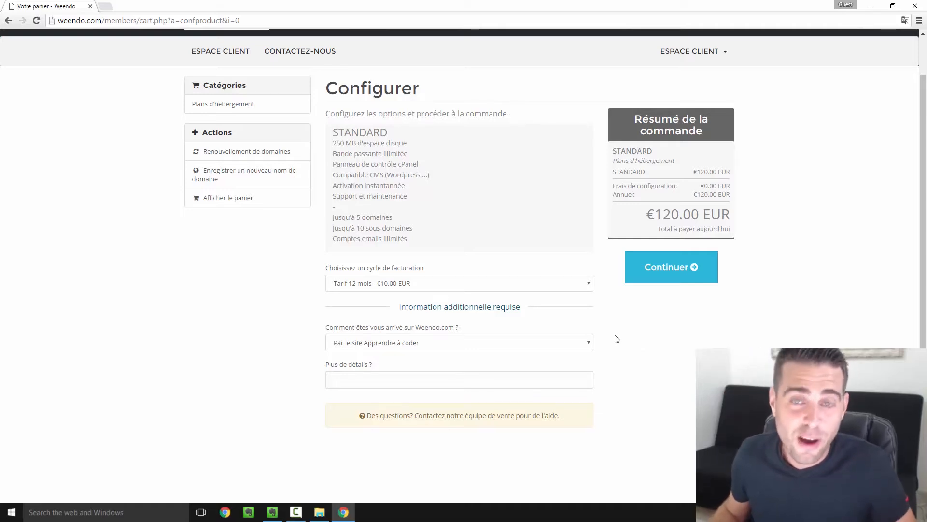
pyautogui.click(673, 269)
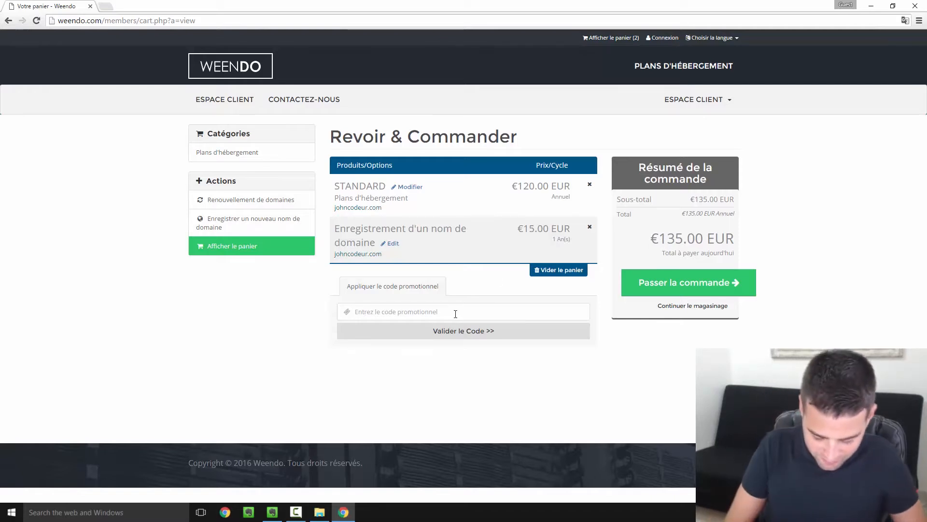
# - Apply promo code PROMOAAC for 50% off, bringing the total to €75, then proceed to checkout
pyautogui.write('PROMOAAC')
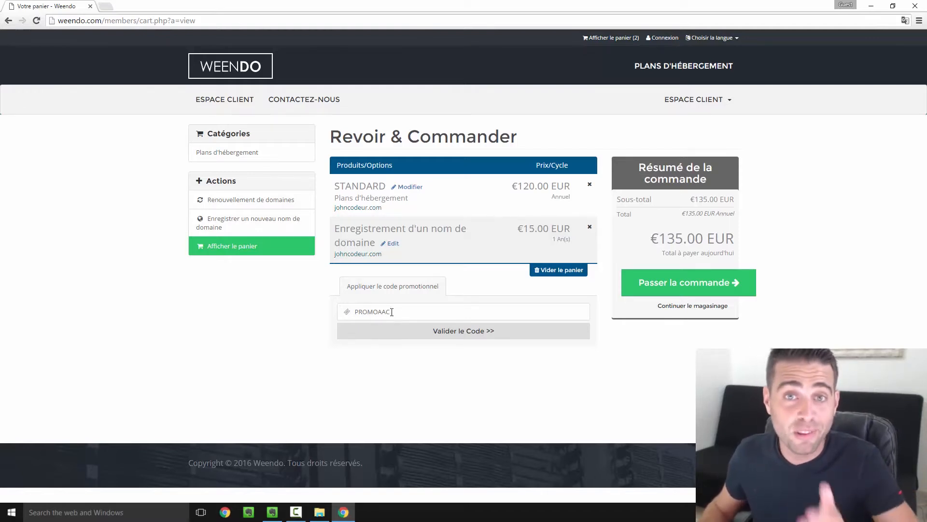
pyautogui.click(472, 334)
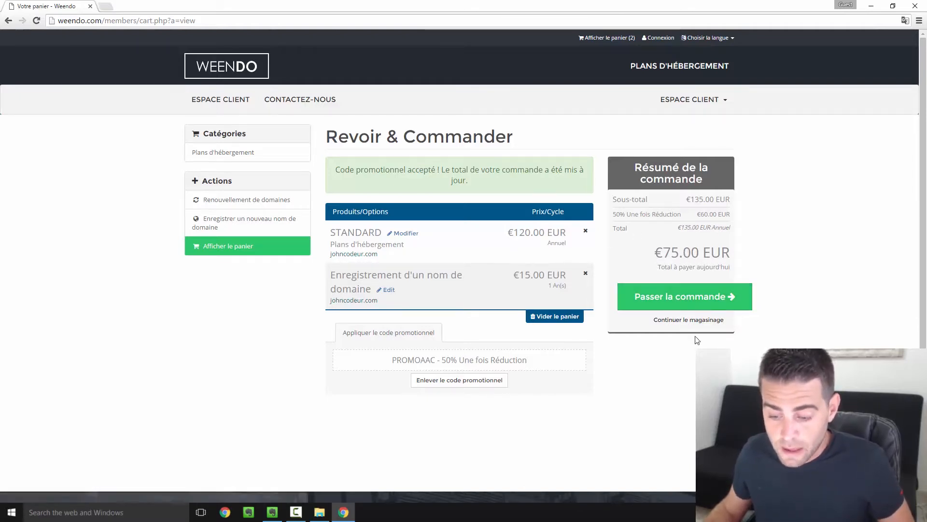
pyautogui.click(686, 301)
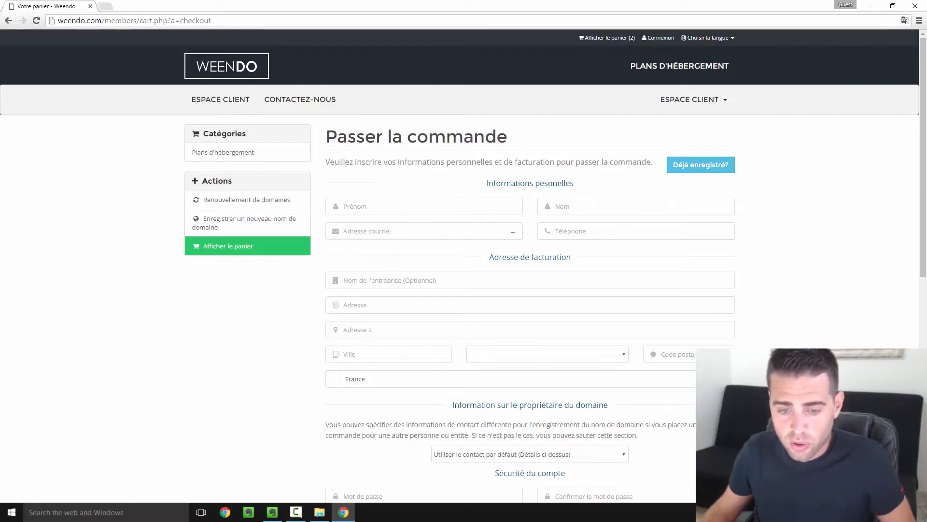
# - Sign in as an existing customer, entering the account e-mail and pasting the password
pyautogui.scroll(-3, 511, 290)
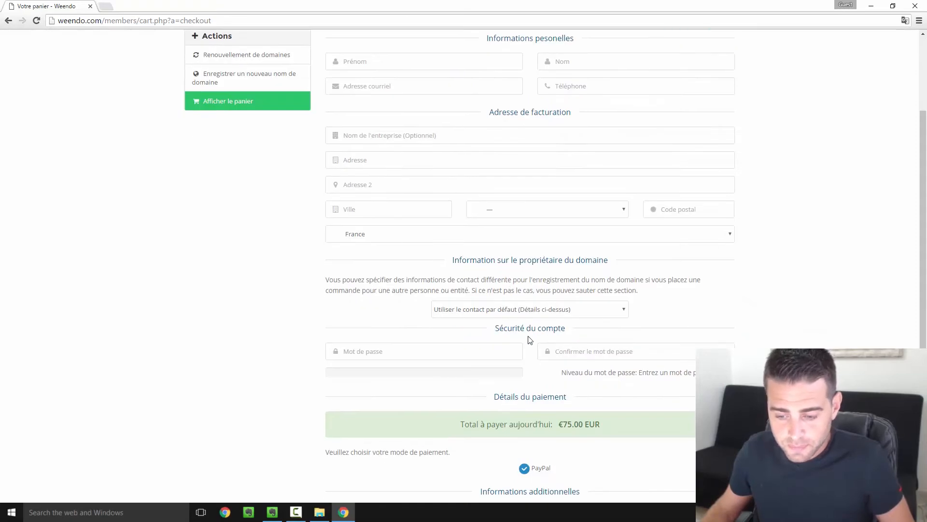
pyautogui.scroll(-1, 533, 339)
pyautogui.scroll(5, 536, 335)
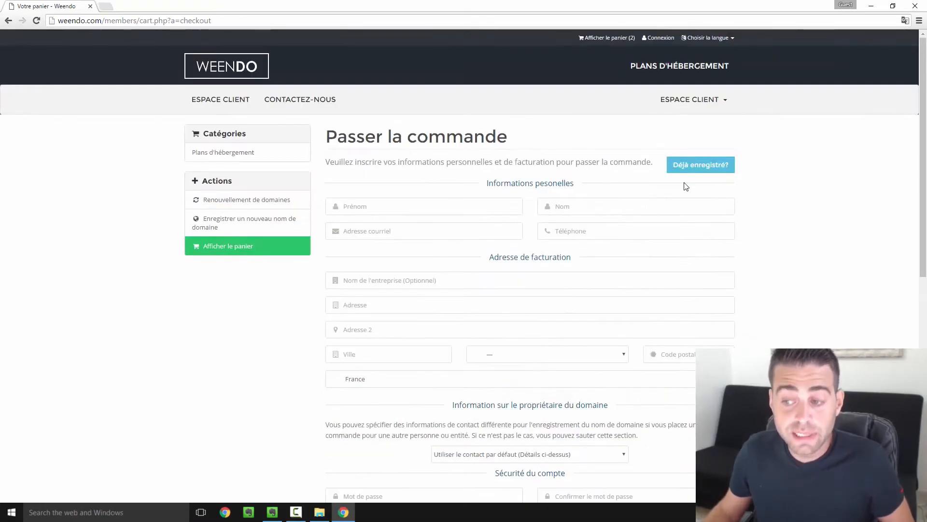
pyautogui.click(699, 169)
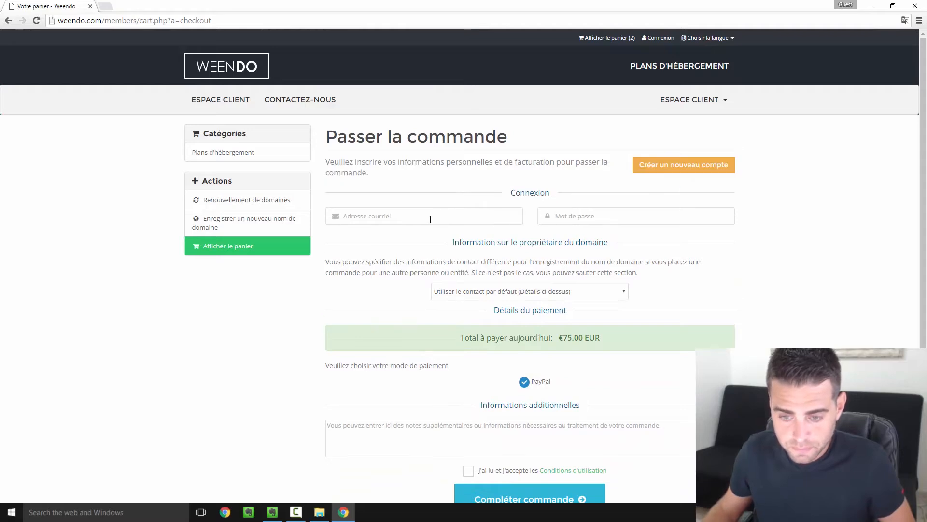
pyautogui.click(491, 212)
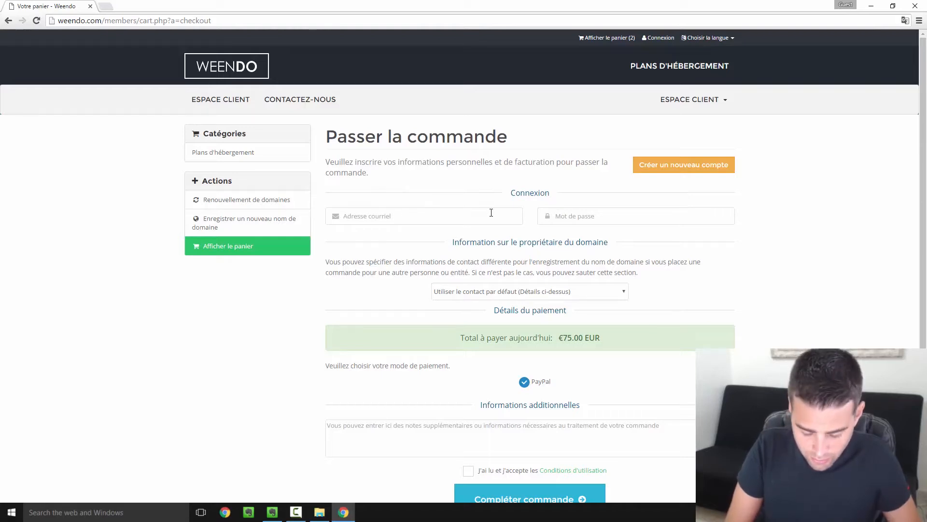
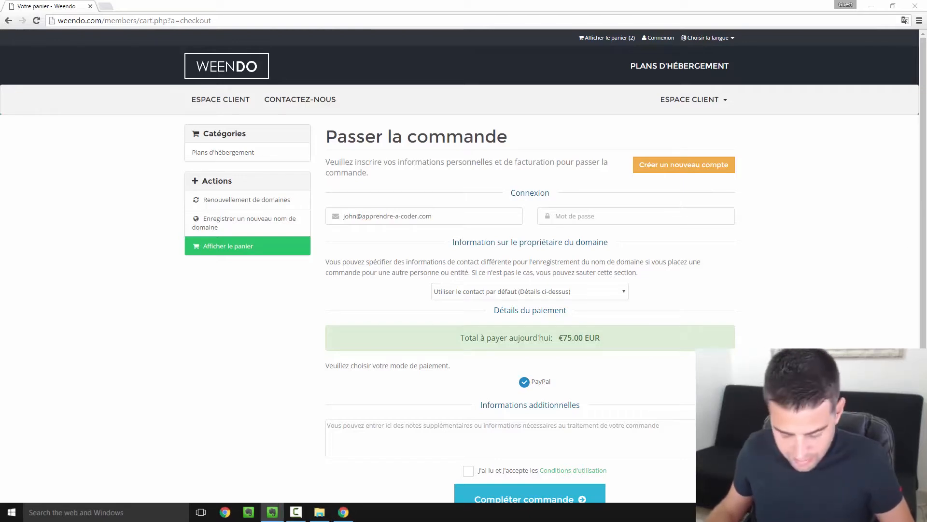
pyautogui.click(609, 221)
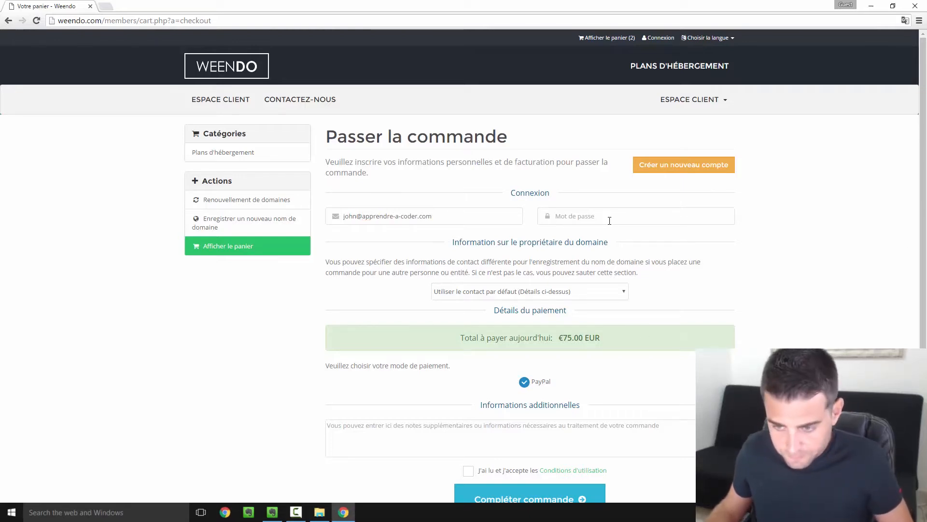
pyautogui.hotkey('ctrl', 'v')
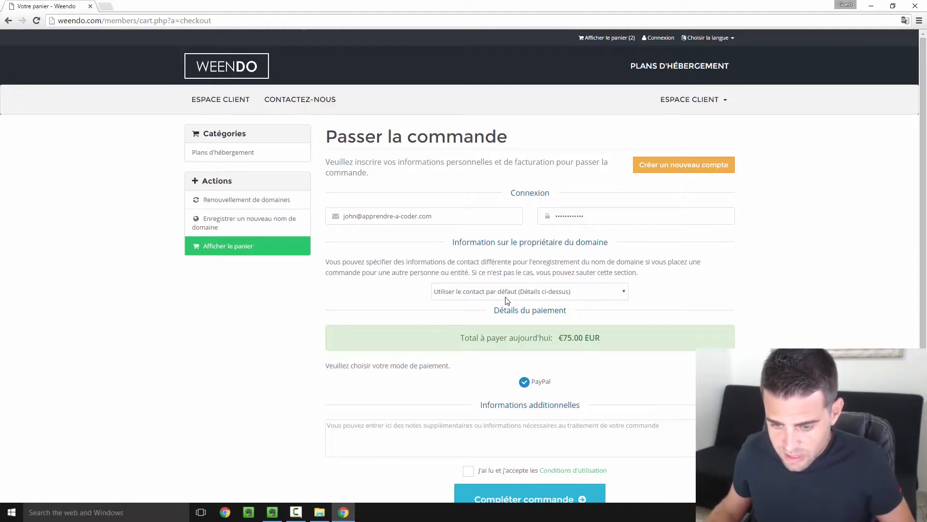
# - Accept the terms of use and complete the €75 order, going on to PayPal payment
pyautogui.scroll(-2, 571, 308)
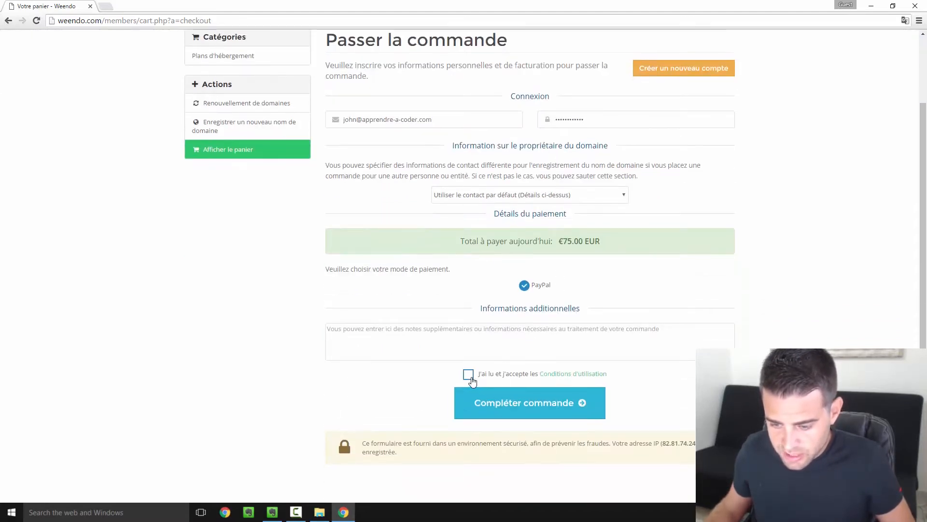
pyautogui.click(468, 375)
pyautogui.click(526, 408)
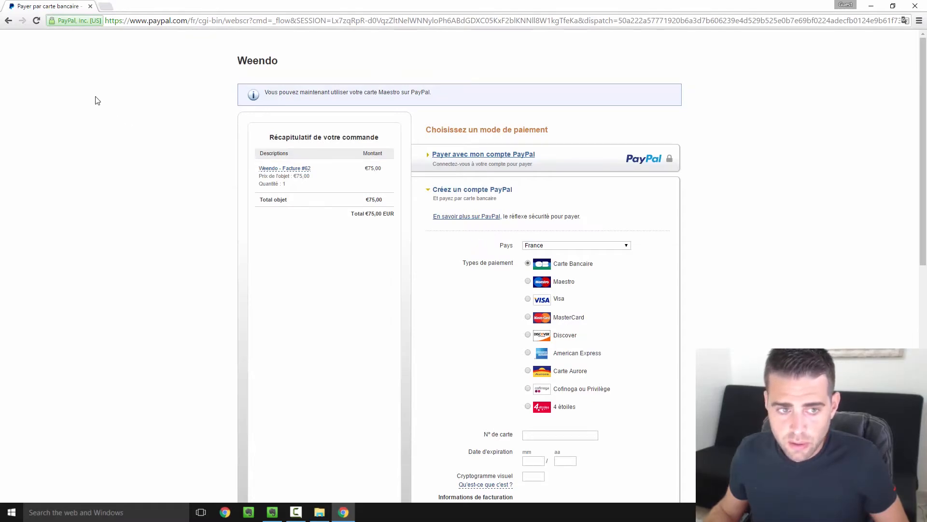
# - Go back from the PayPal billing-information page toward the Weendo cart
pyautogui.click(8, 20)
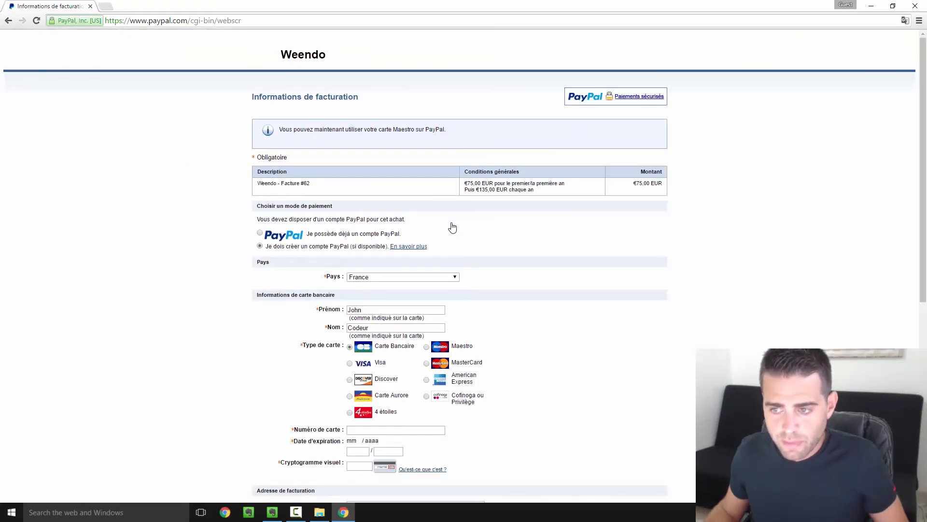
pyautogui.scroll(-1, 453, 228)
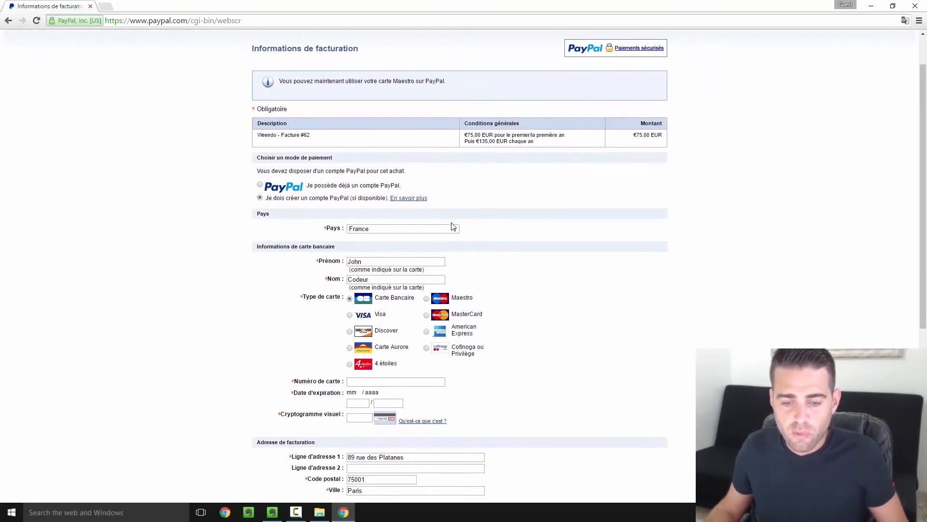
pyautogui.scroll(1, 452, 227)
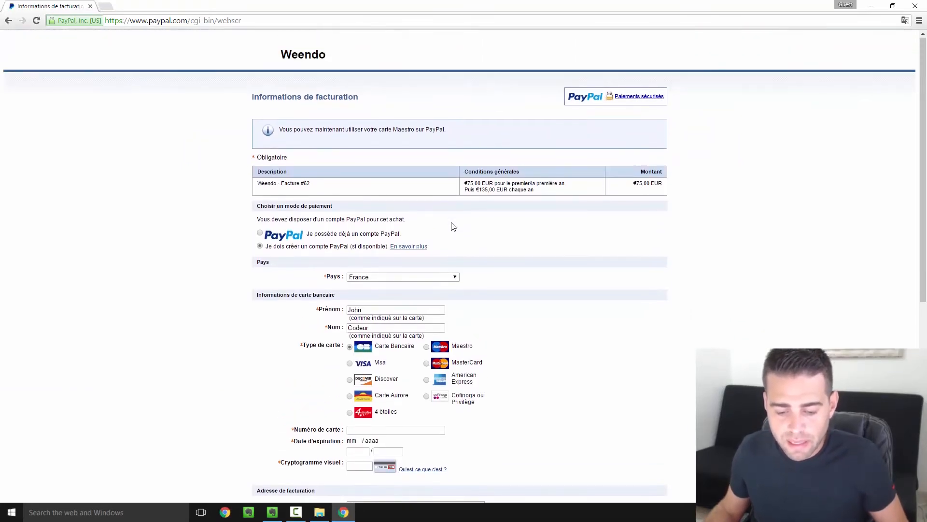
pyautogui.click(8, 22)
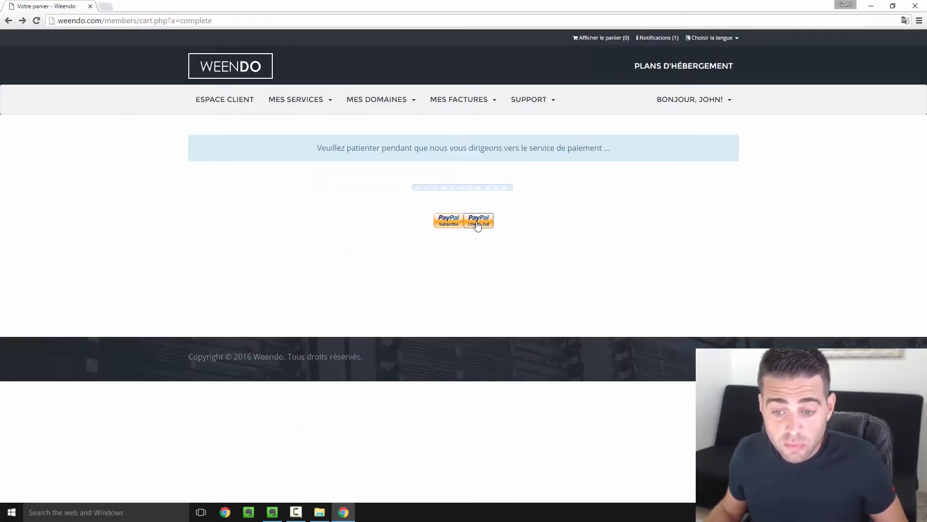
# - Complete checkout so johncodeur.com is listed as an active STANDARD hosting plan
pyautogui.click(477, 225)
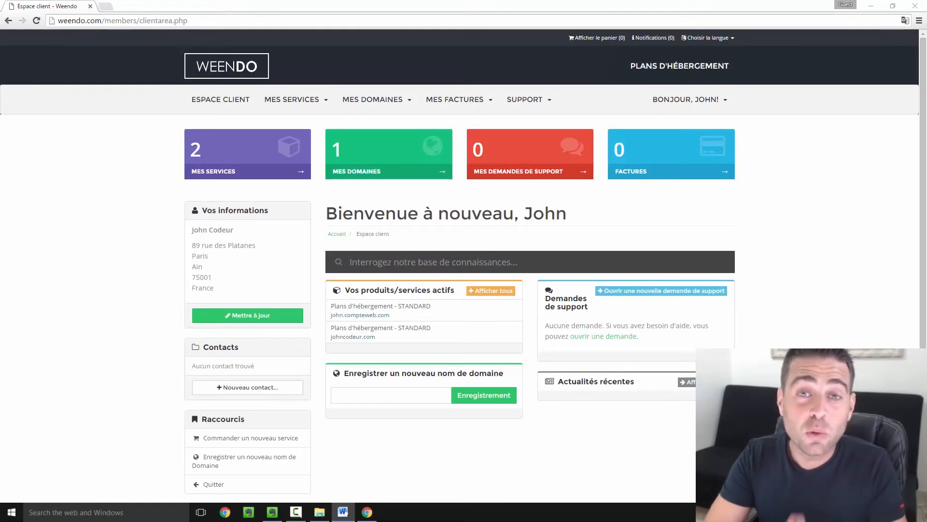
# - Bring the Word new-account welcome e-mail onto the screen
pyautogui.moveTo(926, 44); pyautogui.dragTo(362, 4)
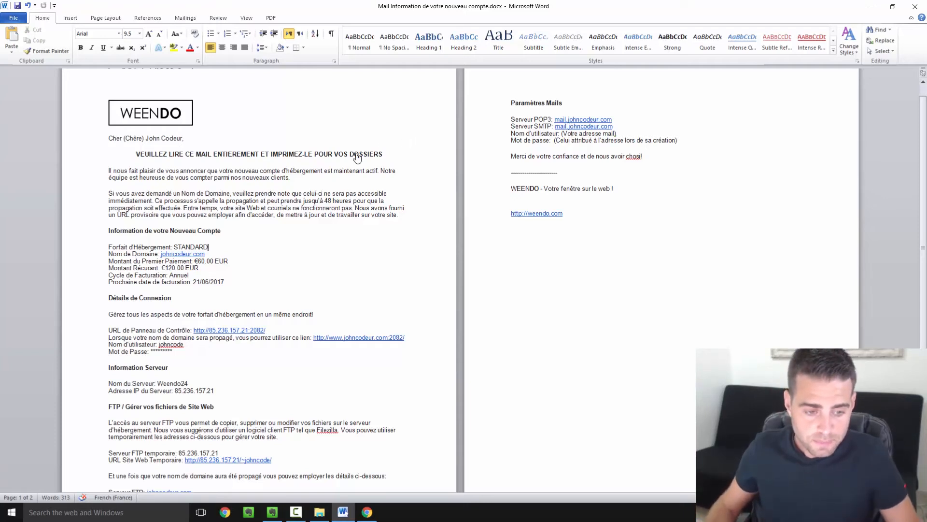
# - Select and copy the temporary website address under 'URL Site Web Temporaire' in the welcome e-mail
pyautogui.moveTo(109, 232); pyautogui.dragTo(240, 261)
pyautogui.click(279, 285)
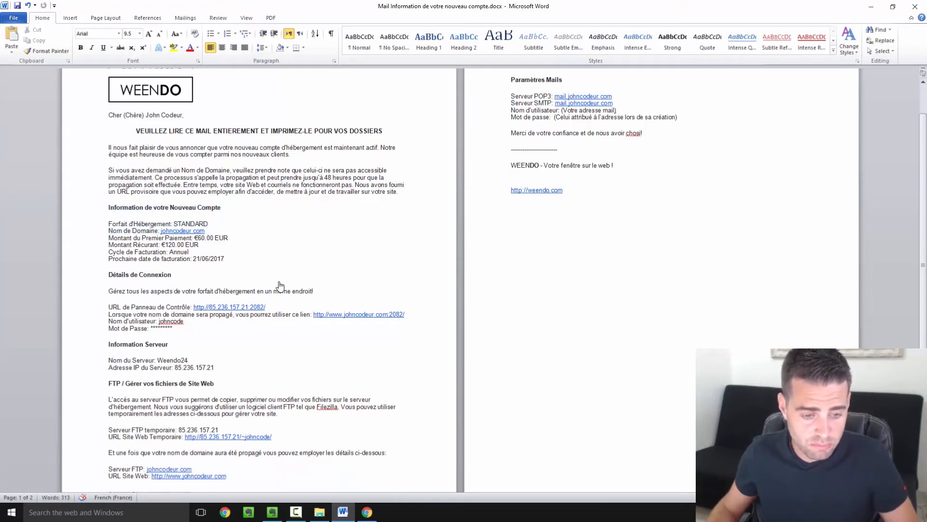
pyautogui.scroll(-2, 279, 285)
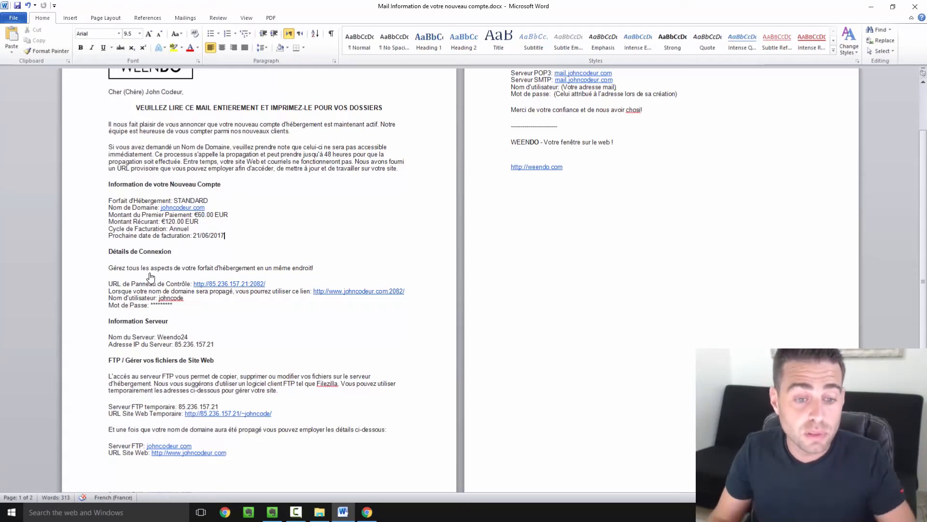
pyautogui.moveTo(281, 156); pyautogui.dragTo(345, 178)
pyautogui.click(385, 244)
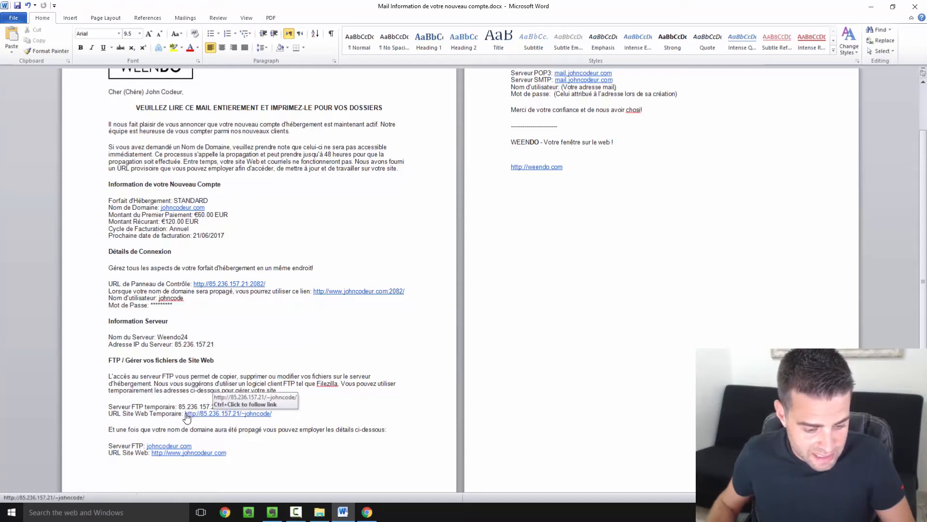
pyautogui.moveTo(209, 413); pyautogui.dragTo(185, 414)
pyautogui.scroll(-1, 145, 423)
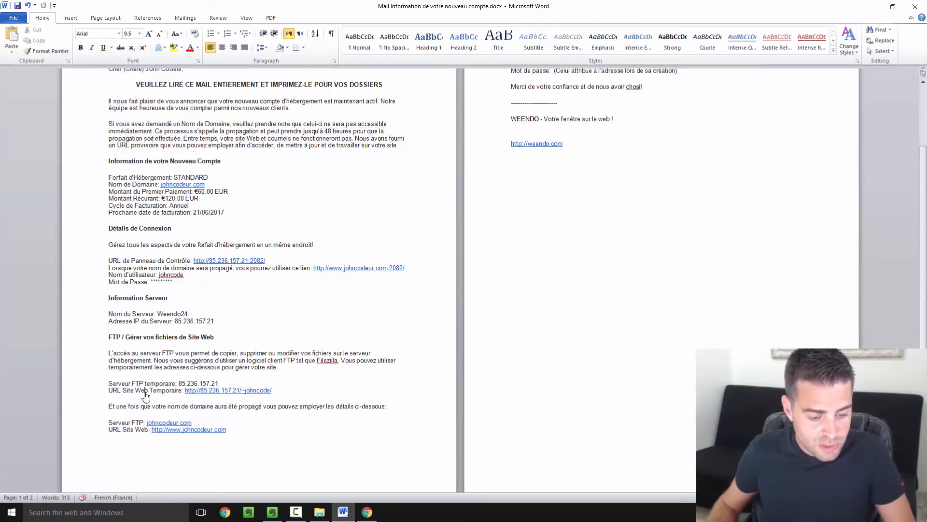
pyautogui.moveTo(137, 390); pyautogui.dragTo(229, 395)
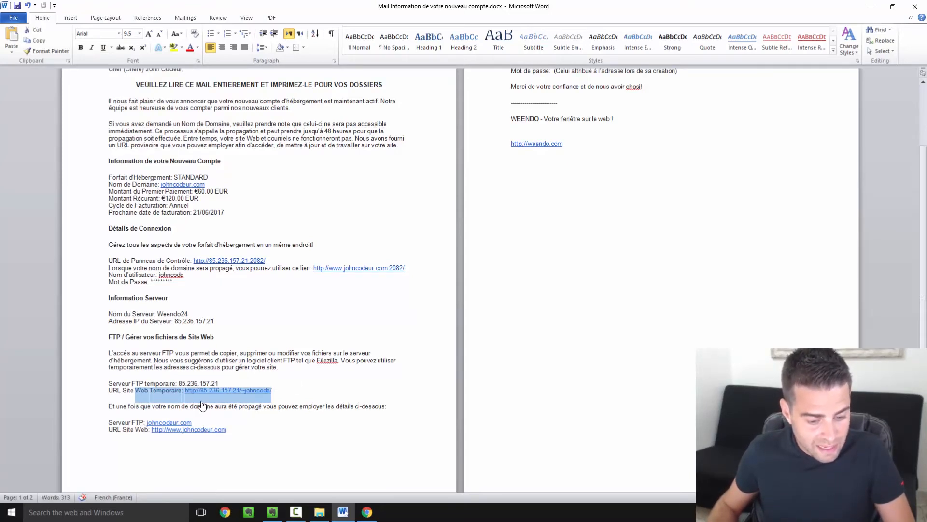
pyautogui.click(205, 392)
pyautogui.moveTo(273, 395); pyautogui.dragTo(185, 396)
pyautogui.hotkey('ctrl', 'c')
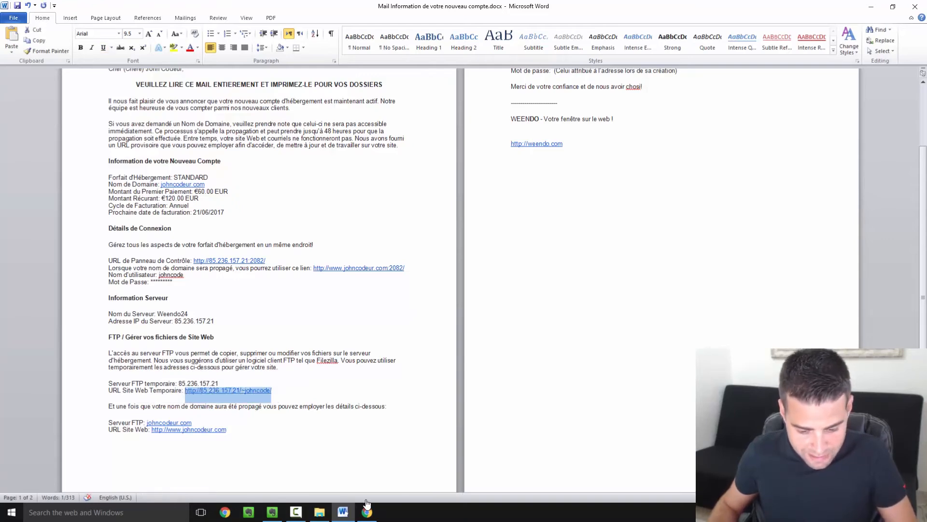
pyautogui.click(367, 511)
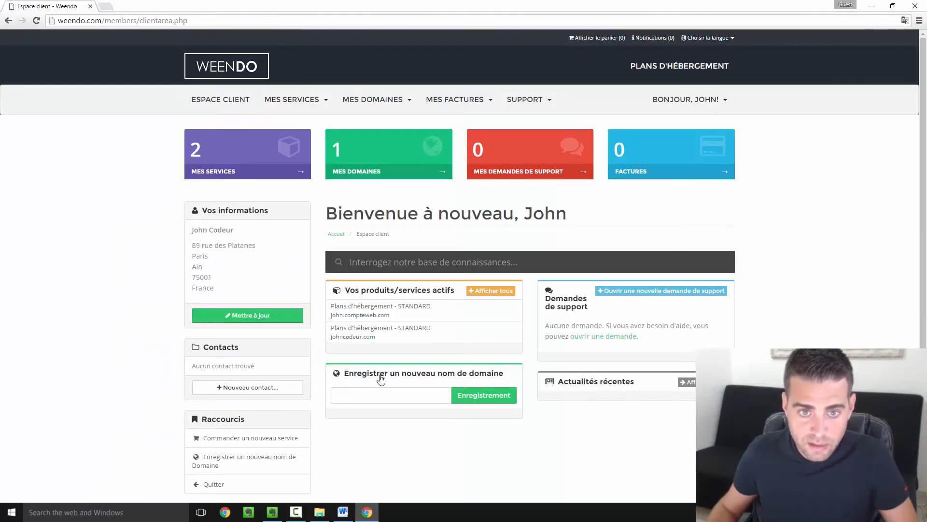
# - Load the temporary site URL in a new Chrome tab, showing the empty /~johncode/ index, then return to Word
pyautogui.click(107, 6)
pyautogui.hotkey('ctrl', 'v')
pyautogui.press('Return')
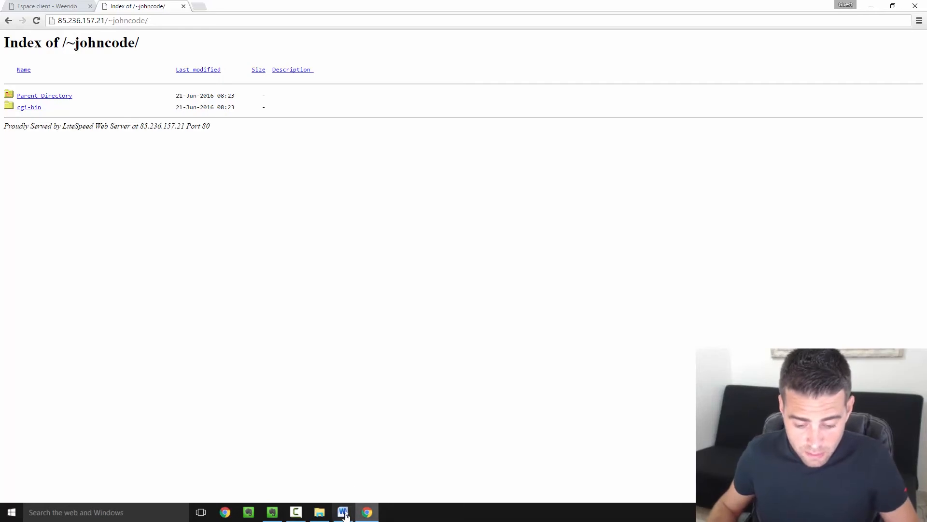
pyautogui.moveTo(341, 516)
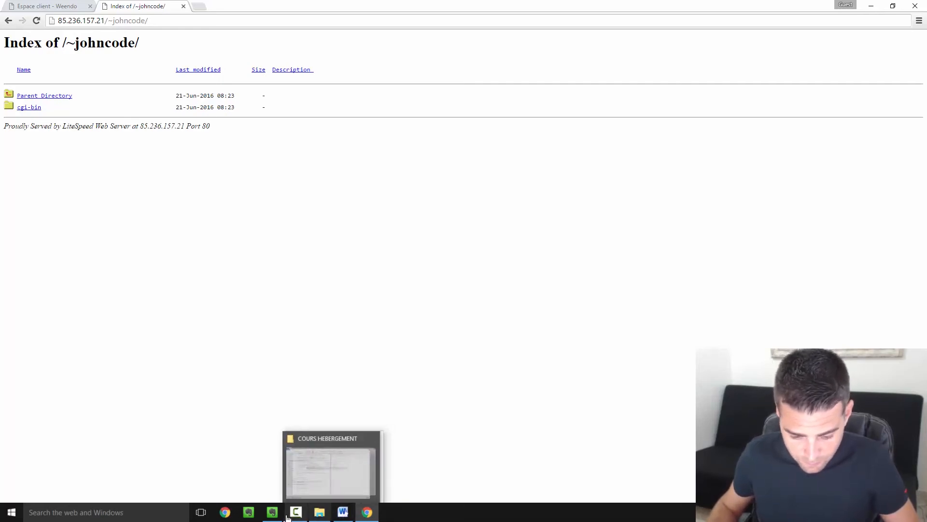
pyautogui.click(343, 513)
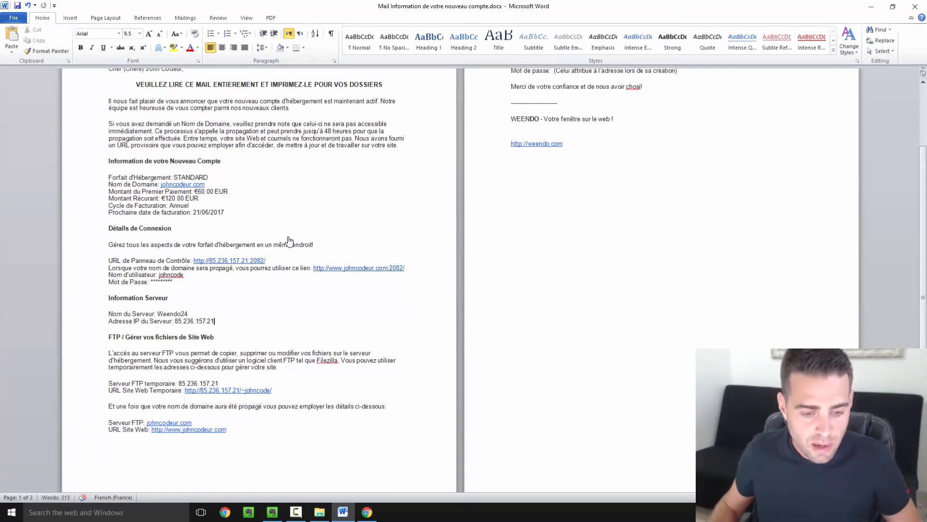
# - Open the 'URL de Panneau de Contrôle' address from the e-mail in a new Chrome tab
pyautogui.moveTo(283, 262); pyautogui.dragTo(195, 263)
pyautogui.hotkey('ctrl', 'c')
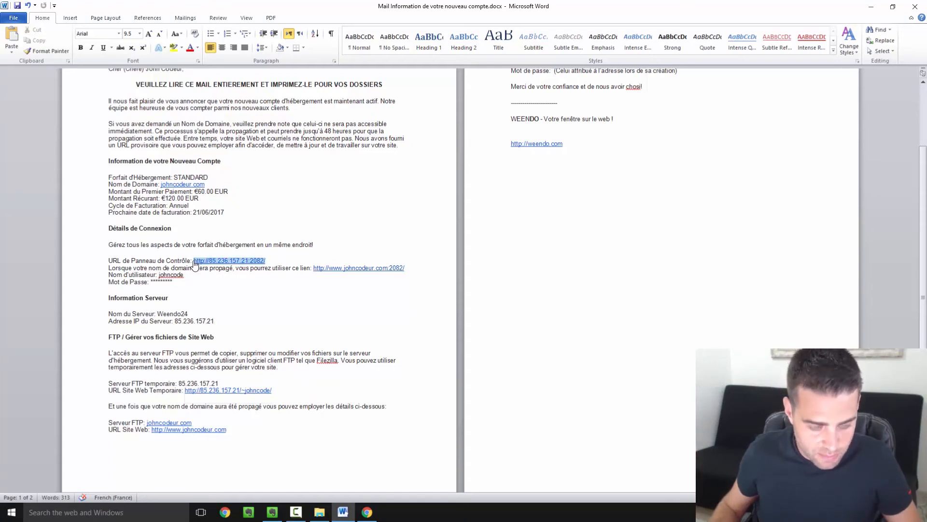
pyautogui.keyDown('ctrl'); pyautogui.click(227, 390); pyautogui.keyUp('ctrl')
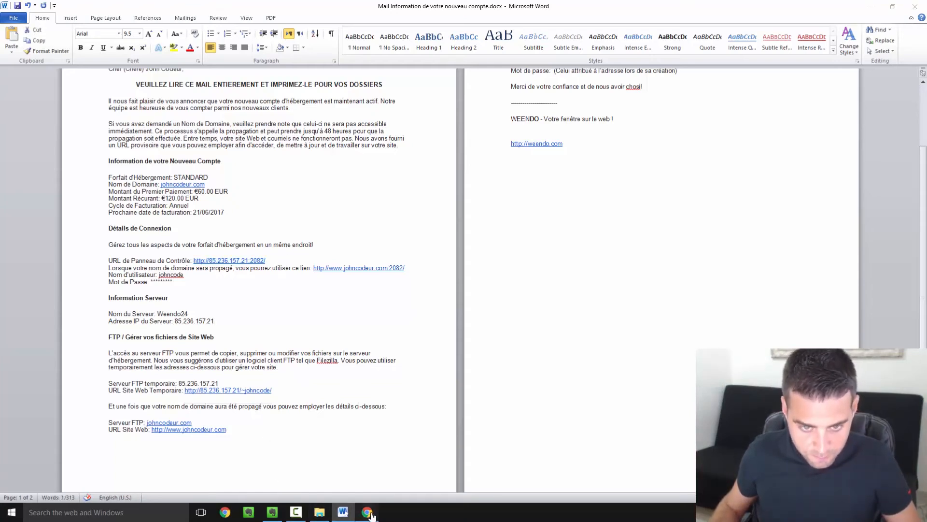
pyautogui.click(199, 7)
pyautogui.hotkey('ctrl', 'v')
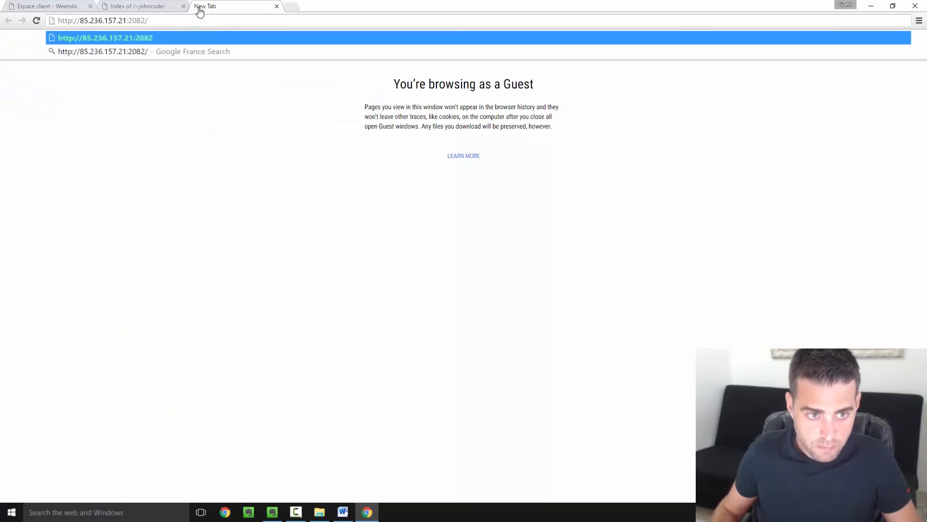
pyautogui.press('Return')
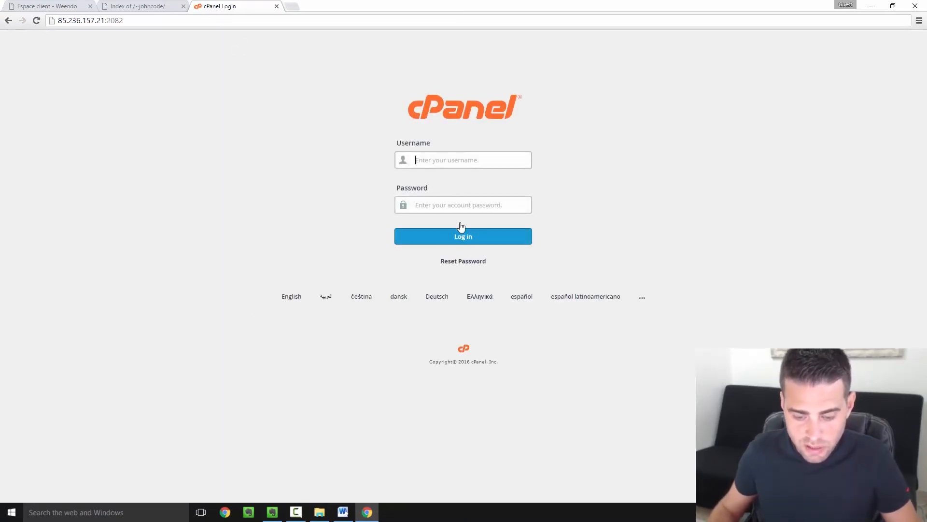
# - Log in to cPanel with the username copied from the e-mail and the account password
pyautogui.click(343, 515)
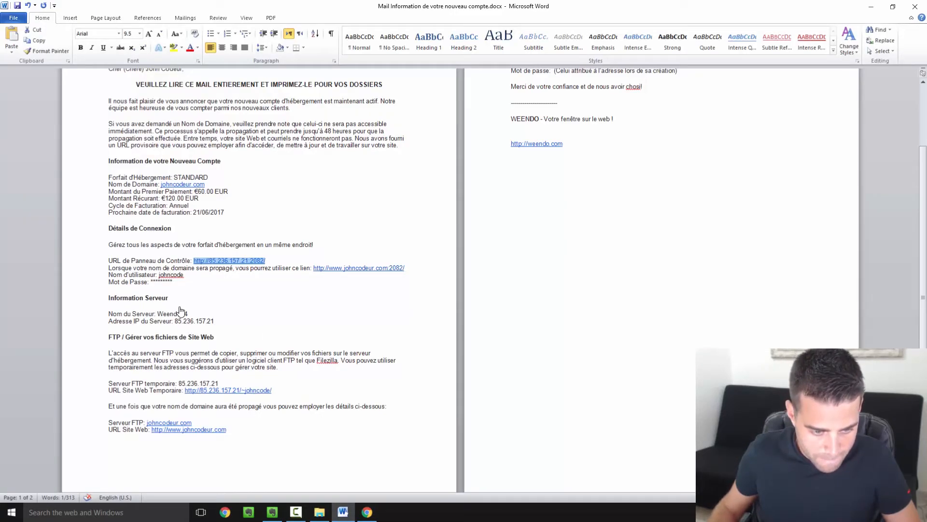
pyautogui.doubleClick(172, 276)
pyautogui.hotkey('ctrl', 'c')
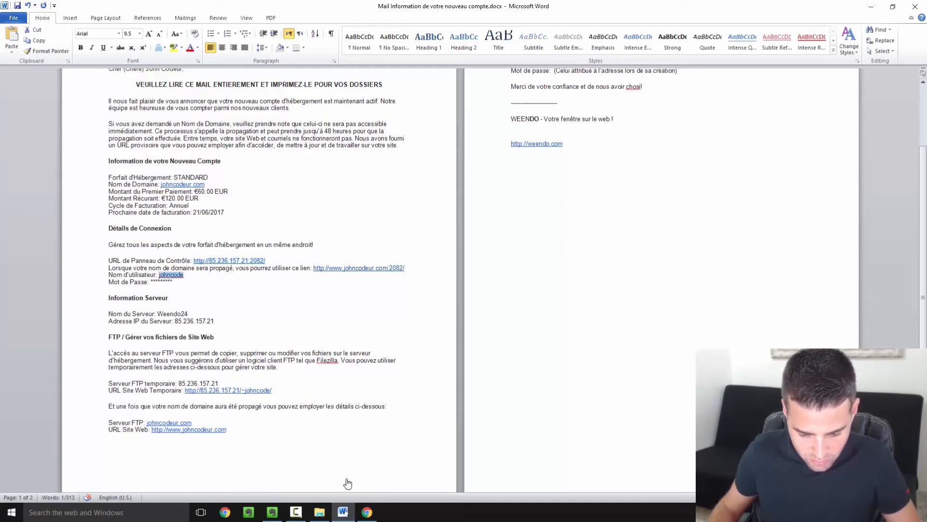
pyautogui.click(367, 511)
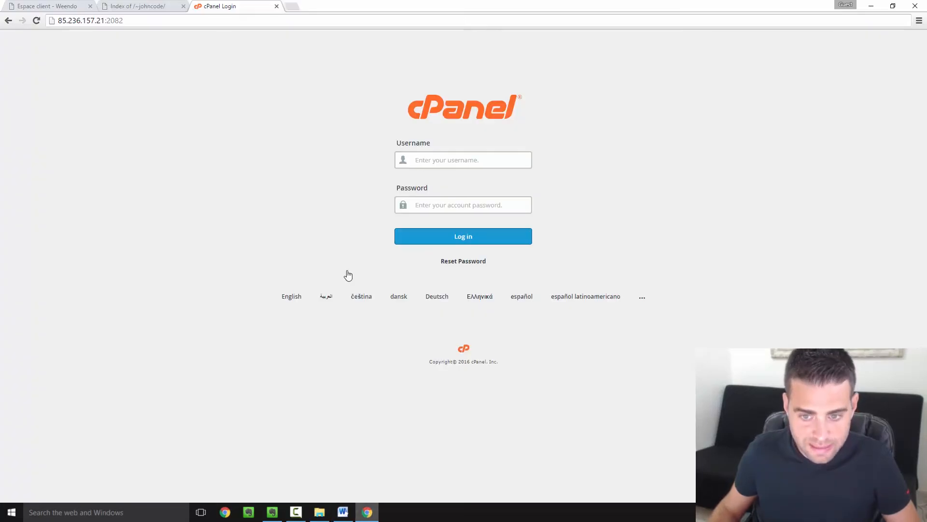
pyautogui.click(436, 162)
pyautogui.hotkey('ctrl', 'v')
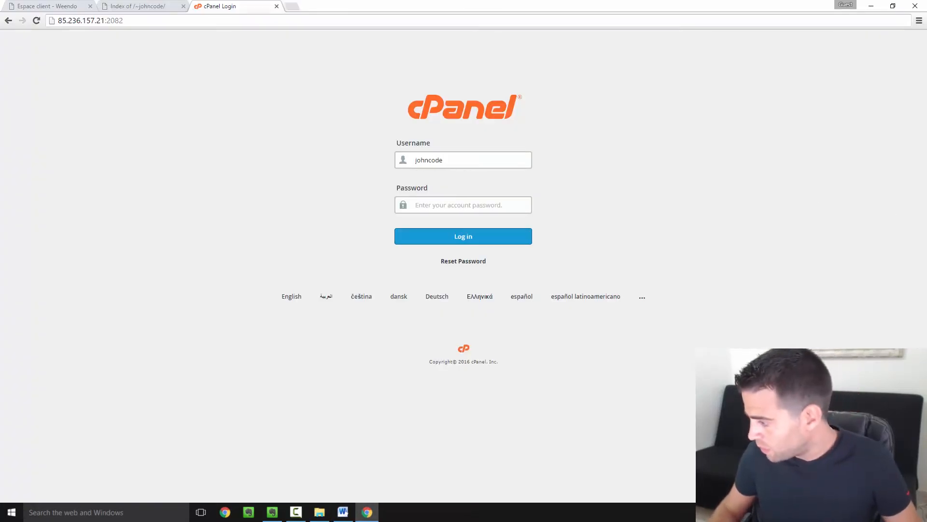
pyautogui.click(456, 208)
pyautogui.hotkey('ctrl', 'v')
pyautogui.click(451, 240)
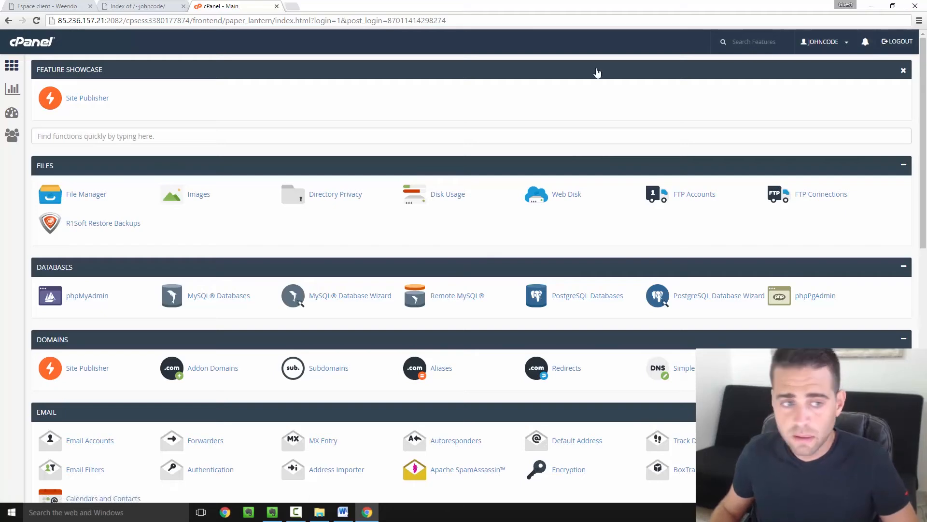
# - Open the johncodeur.com STANDARD service from the Espace client's active products list
pyautogui.click(42, 9)
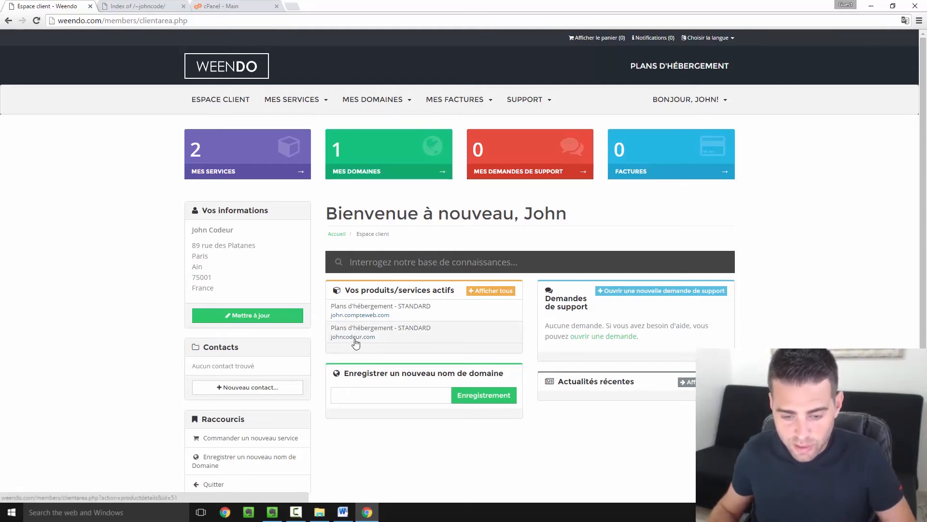
pyautogui.click(451, 338)
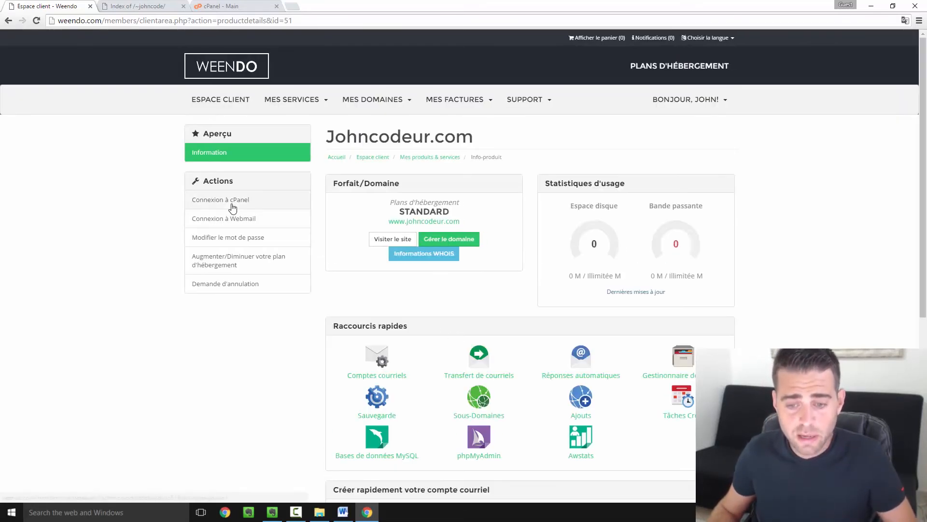
# - Sign in to cPanel from the client area and open Softaculous's WordPress 4.5.2 install page
pyautogui.click(234, 207)
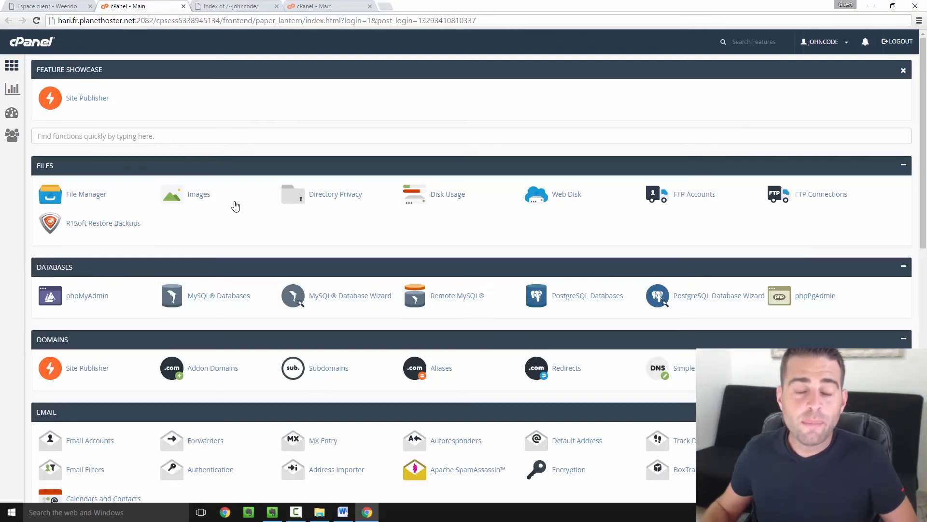
pyautogui.scroll(-4, 320, 287)
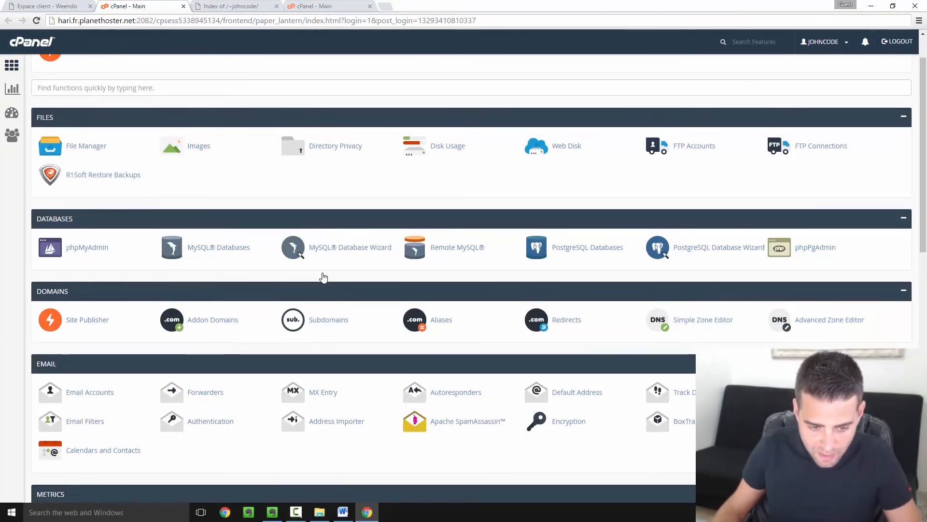
pyautogui.scroll(-9, 323, 277)
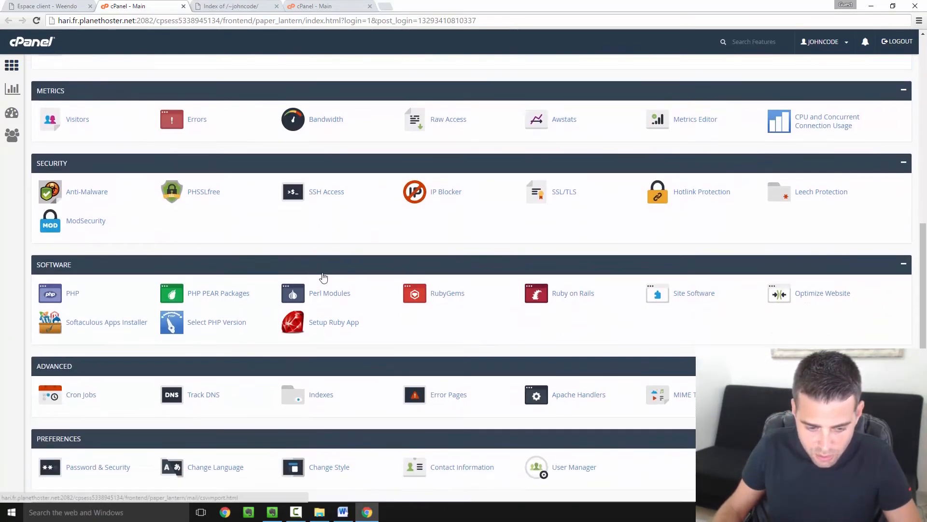
pyautogui.scroll(-1, 328, 295)
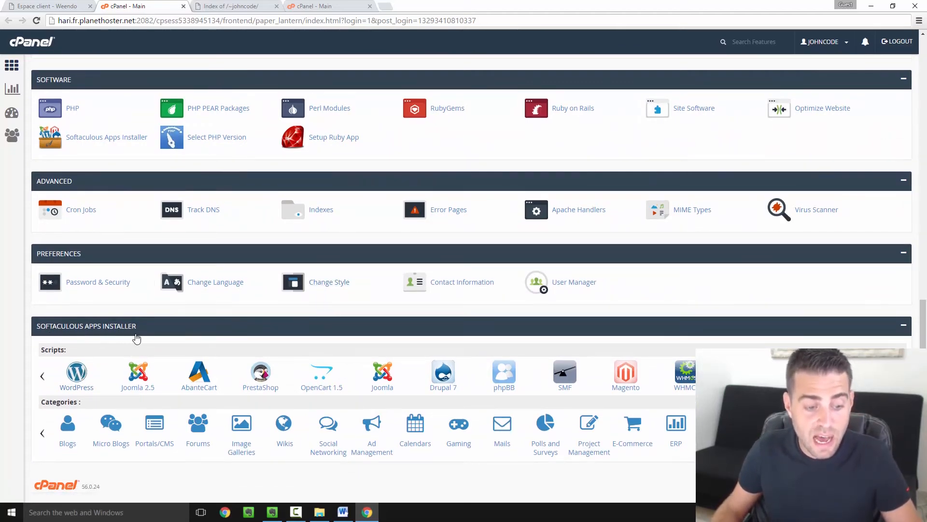
pyautogui.click(82, 370)
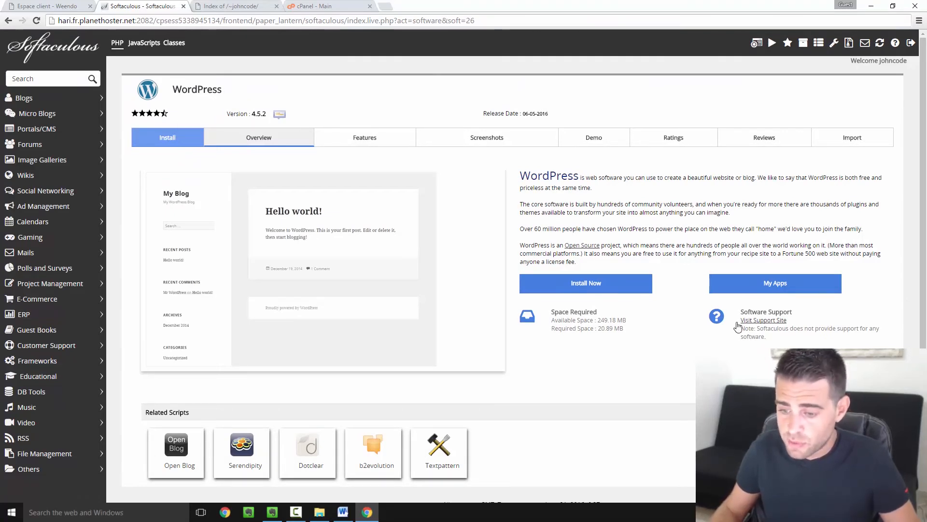
# - Start a new WordPress installation and set the site name to 'Blog John Codeur'
pyautogui.click(590, 288)
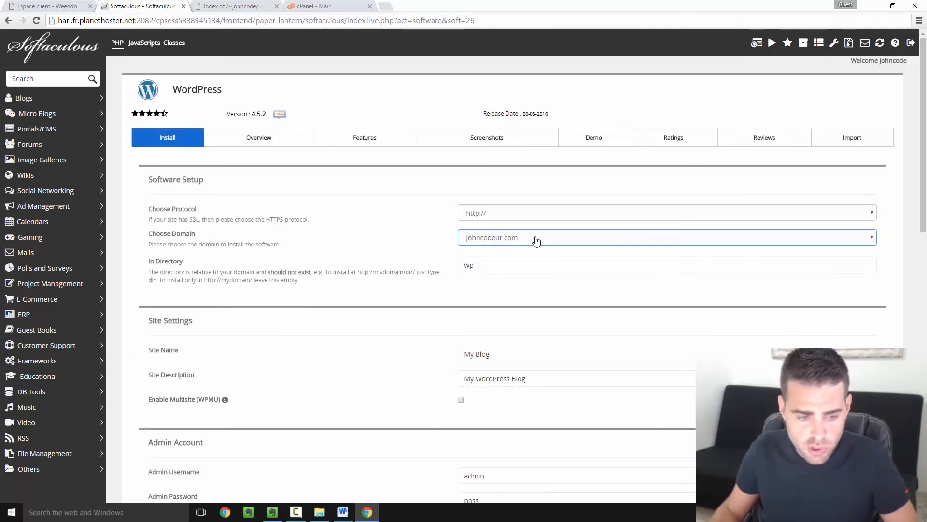
pyautogui.click(524, 266)
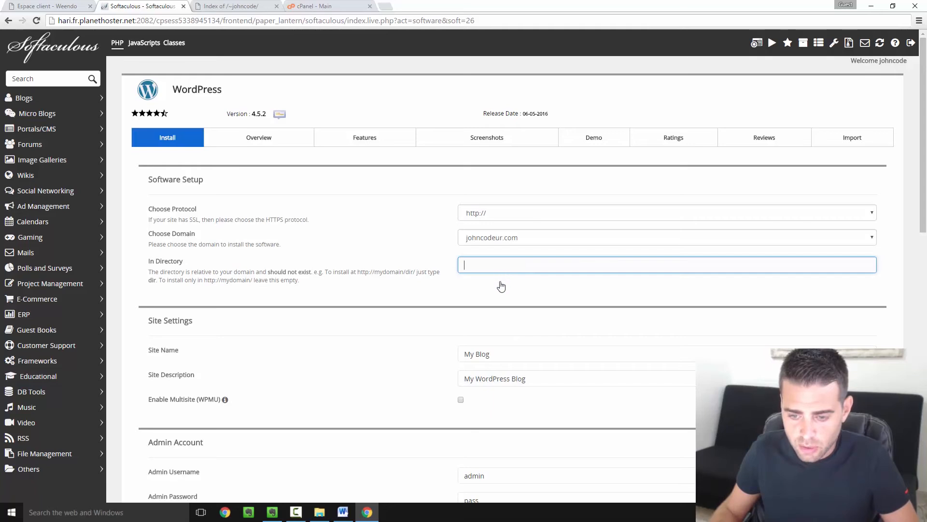
pyautogui.scroll(-1, 501, 289)
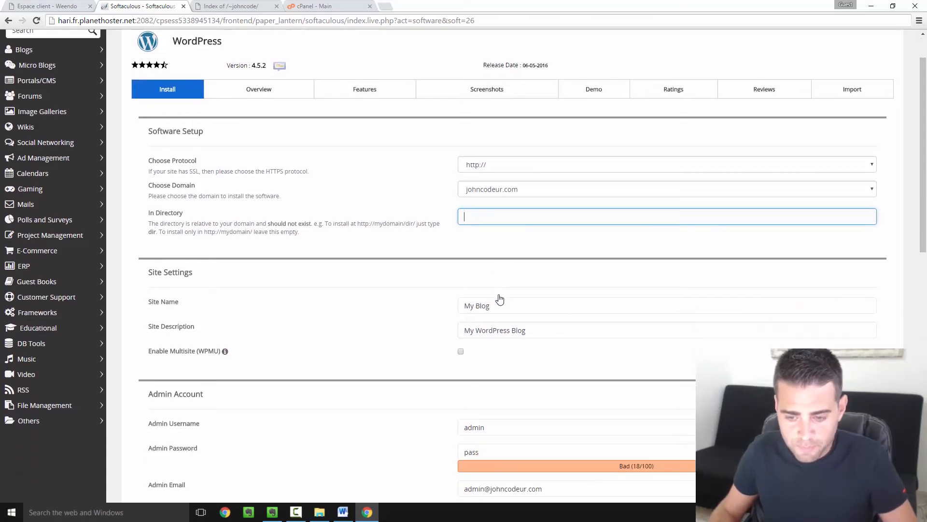
pyautogui.moveTo(504, 311); pyautogui.dragTo(452, 310)
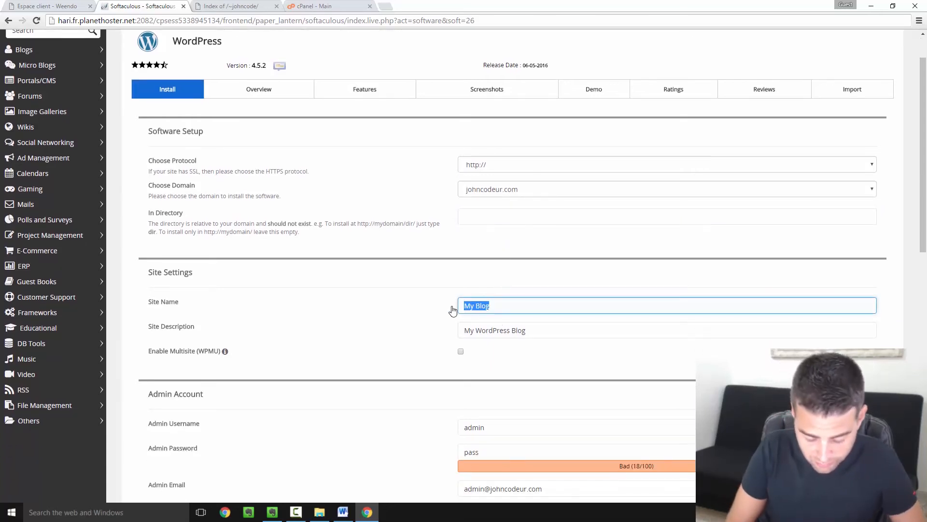
pyautogui.write('Blog John Codeu')
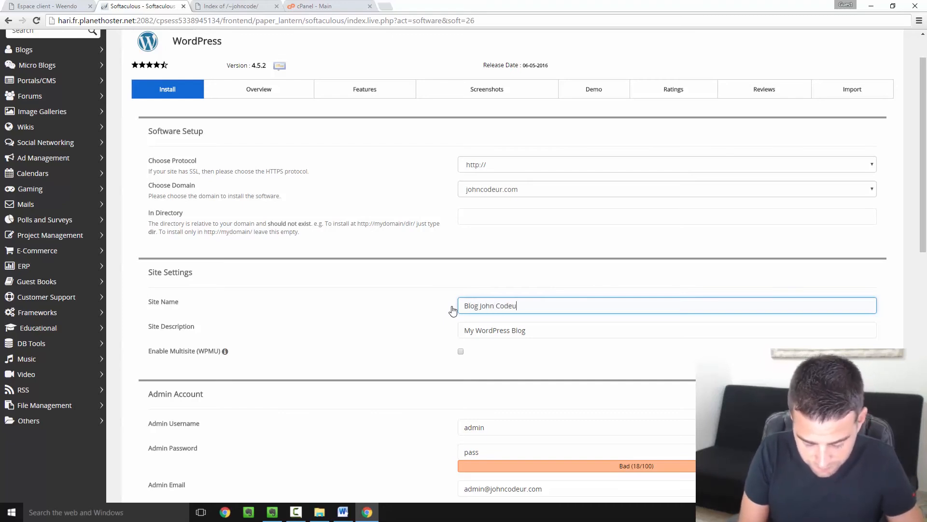
pyautogui.write('r')
# - Replace the site description with 'John vous enseigne le code !'
pyautogui.click(529, 343)
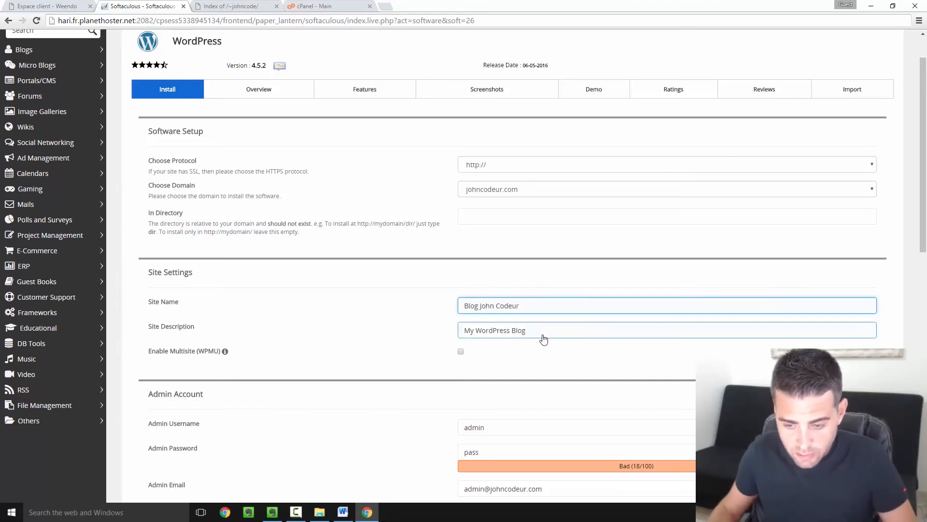
pyautogui.moveTo(543, 338); pyautogui.dragTo(400, 340)
pyautogui.write('John vous enseigne le c')
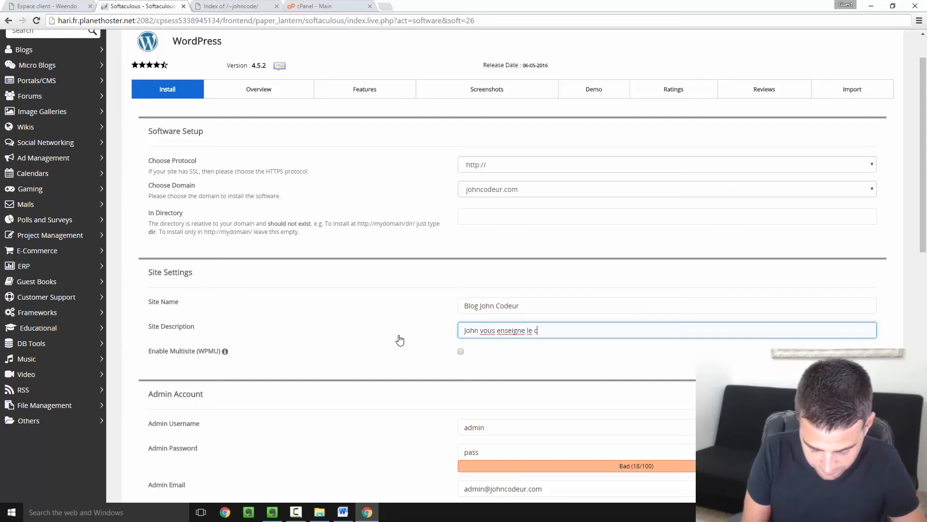
pyautogui.write('ode !')
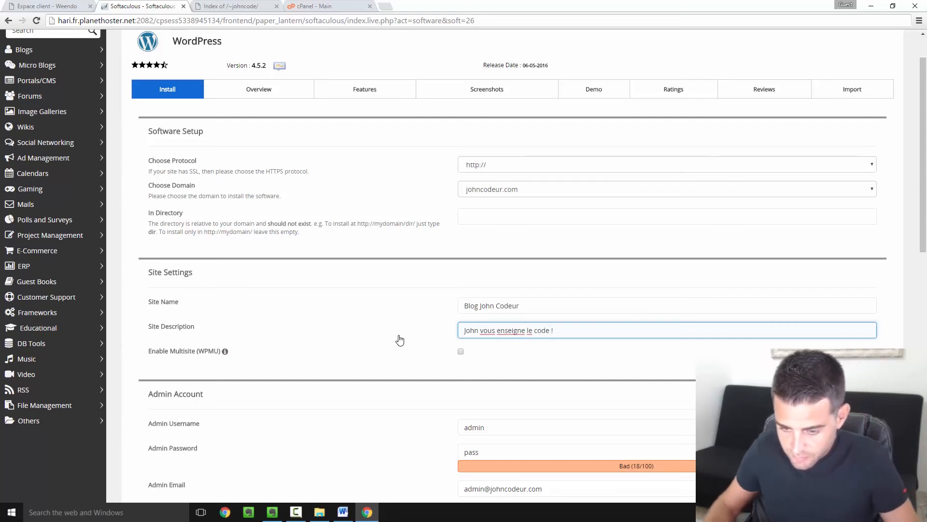
pyautogui.scroll(-1, 513, 331)
pyautogui.scroll(-2, 497, 324)
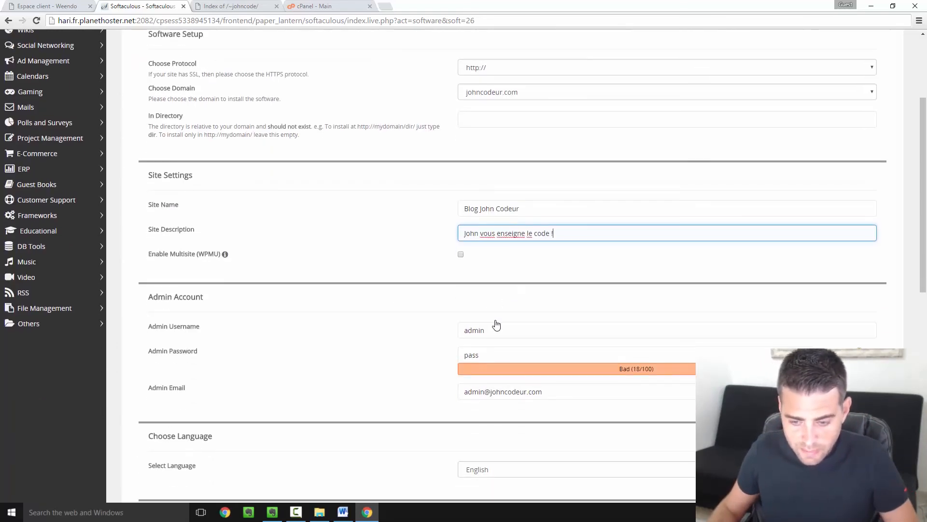
# - Replace the default admin username, and change the admin e-mail to the owner's own address
pyautogui.click(507, 289)
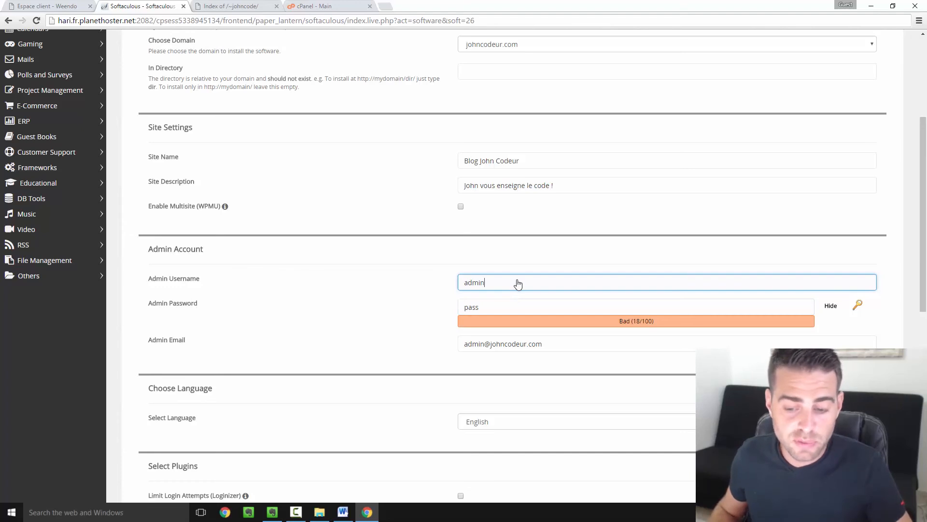
pyautogui.doubleClick(464, 286)
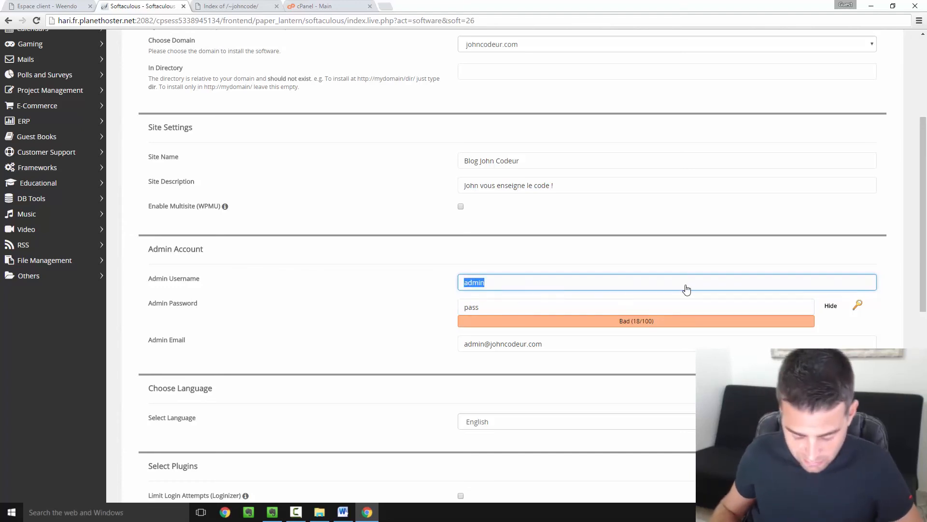
pyautogui.write('jo')
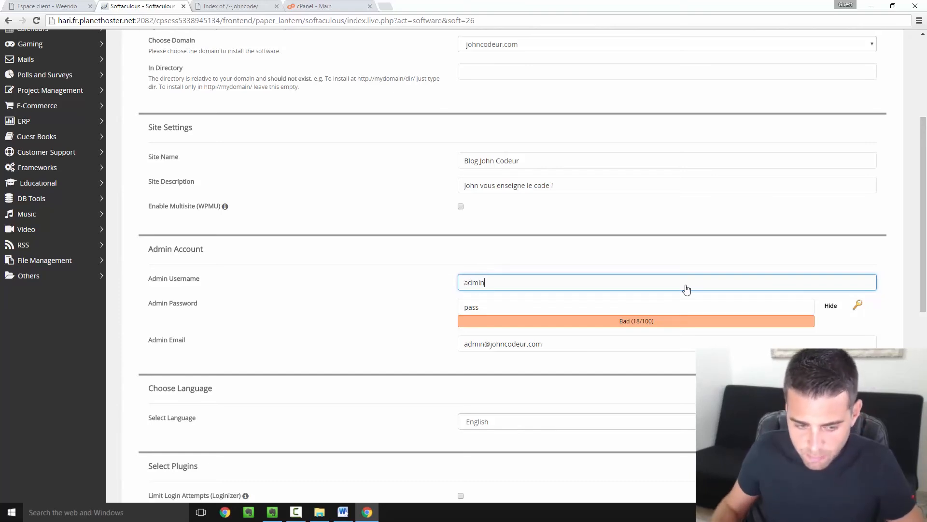
pyautogui.click(593, 367)
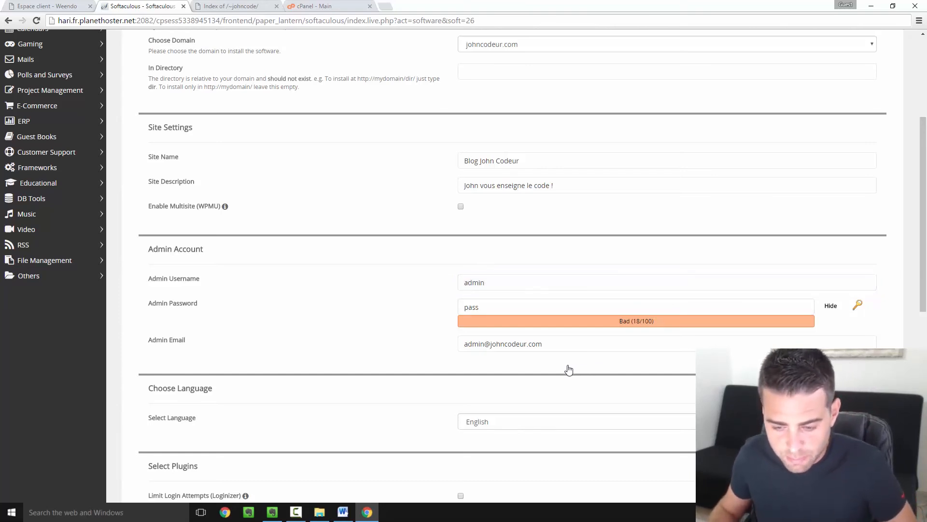
pyautogui.click(586, 347)
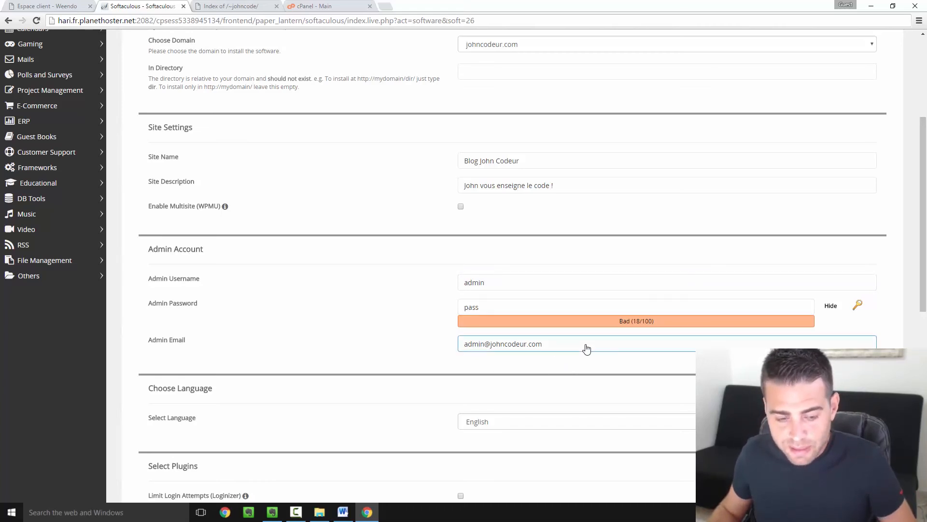
pyautogui.moveTo(586, 348); pyautogui.dragTo(460, 352)
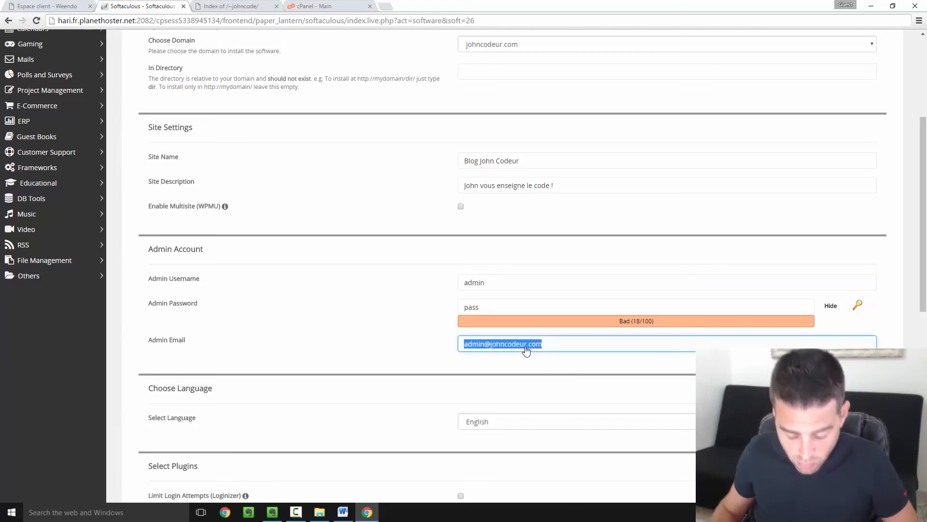
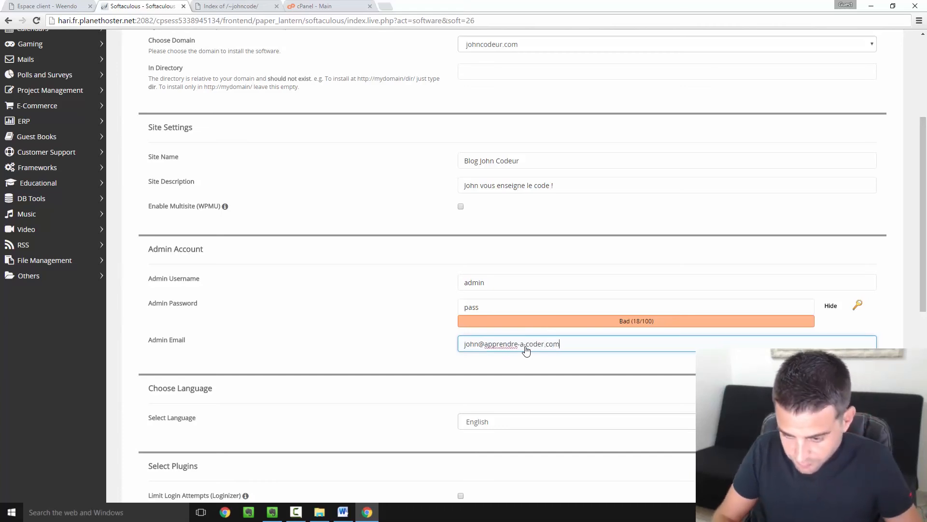
pyautogui.click(346, 423)
pyautogui.scroll(-3, 412, 372)
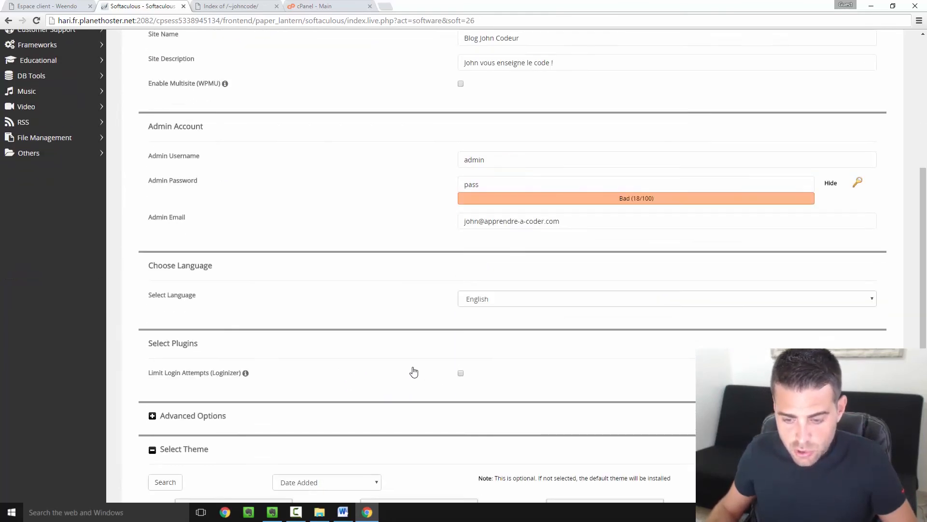
# - Set the installation language to French and briefly check the Advanced Options
pyautogui.click(520, 280)
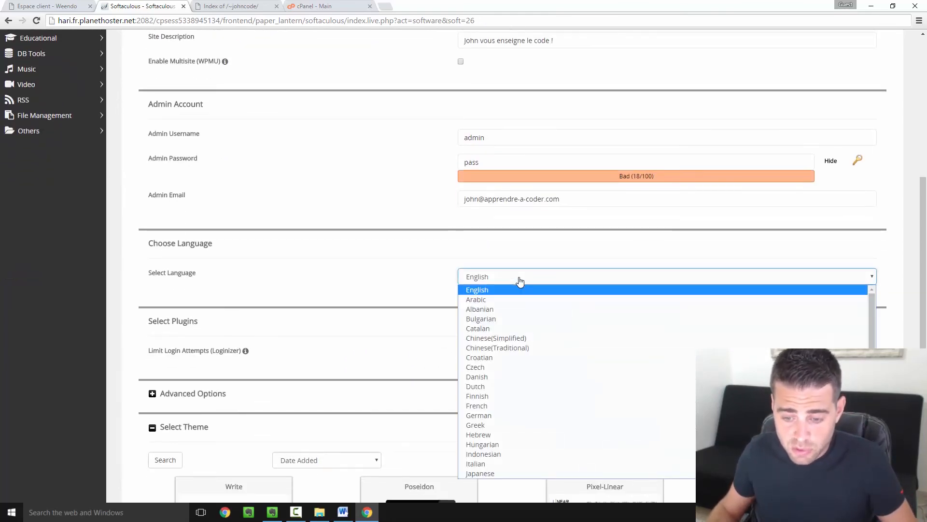
pyautogui.click(499, 406)
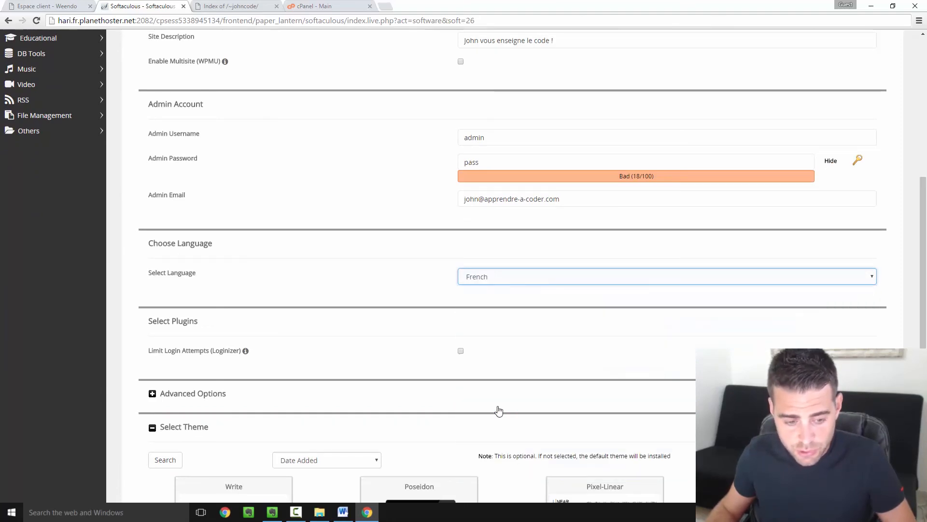
pyautogui.scroll(-3, 434, 372)
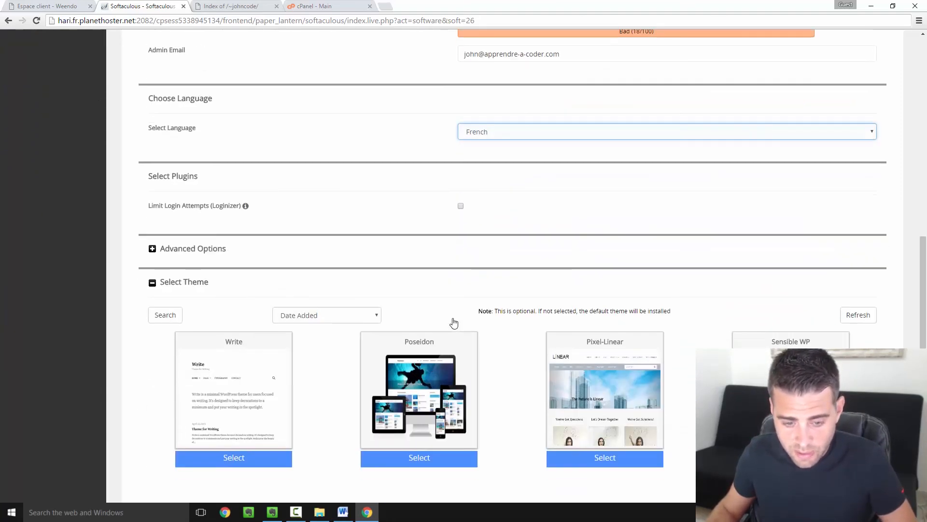
pyautogui.click(152, 249)
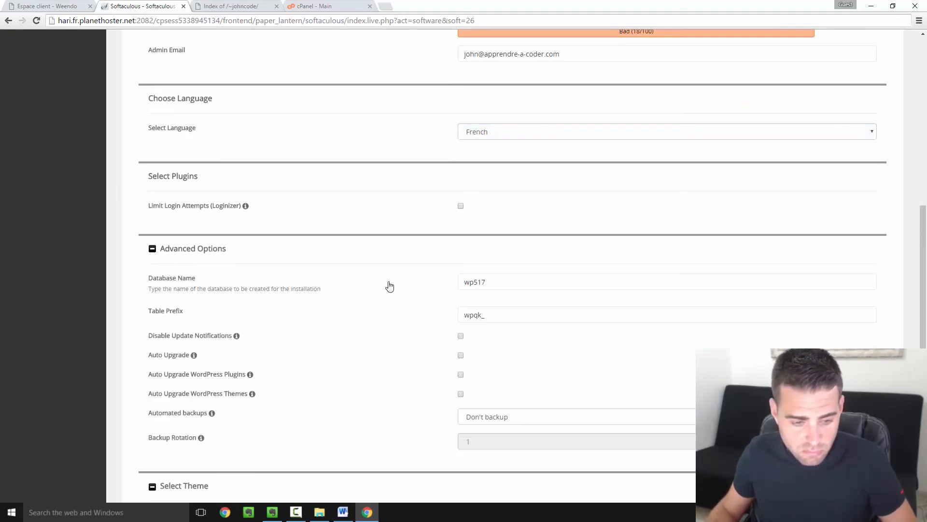
pyautogui.click(155, 254)
pyautogui.scroll(-3, 263, 276)
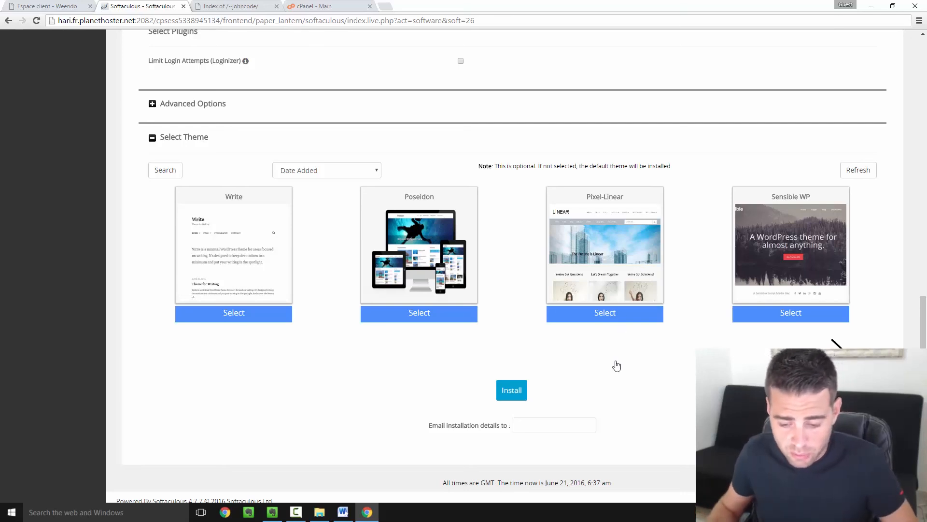
# - Leave the installation-details e-mail empty and install WordPress on johncodeur.com
pyautogui.click(584, 425)
pyautogui.click(562, 399)
pyautogui.scroll(-1, 580, 383)
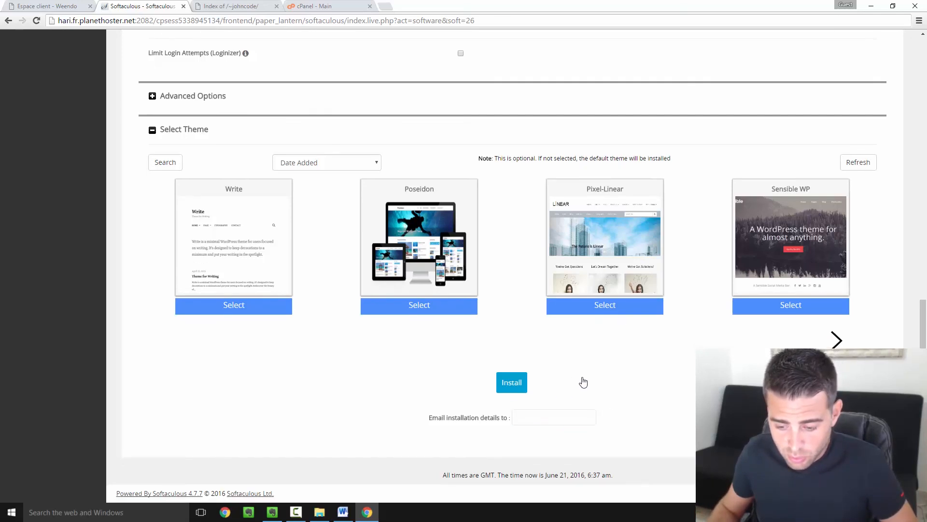
pyautogui.click(516, 383)
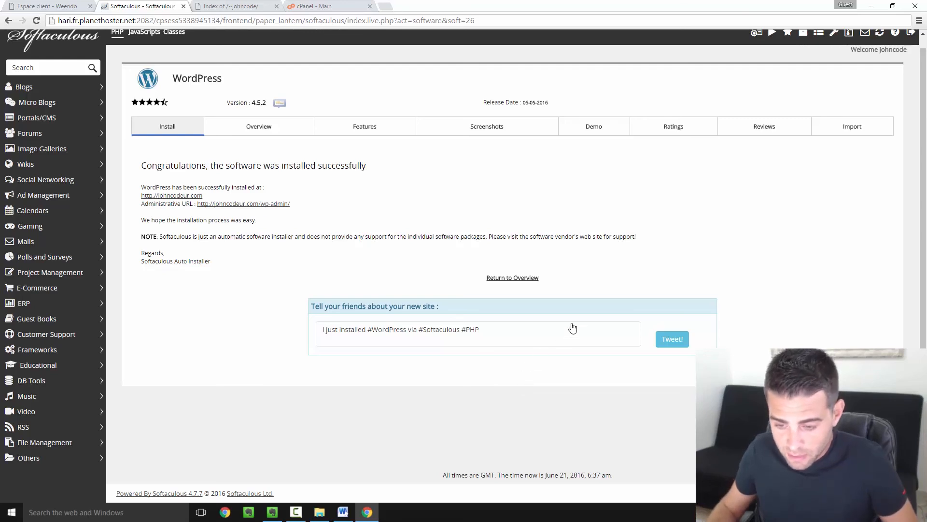
# - Open johncodeur.com in a new tab, reload the directory-listing tab, and return to the live blog
pyautogui.click(187, 197)
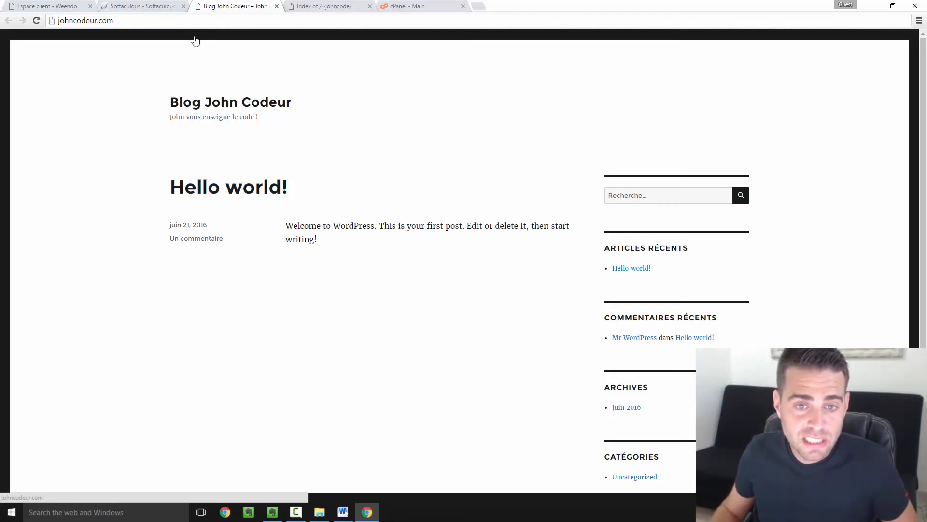
pyautogui.click(320, 6)
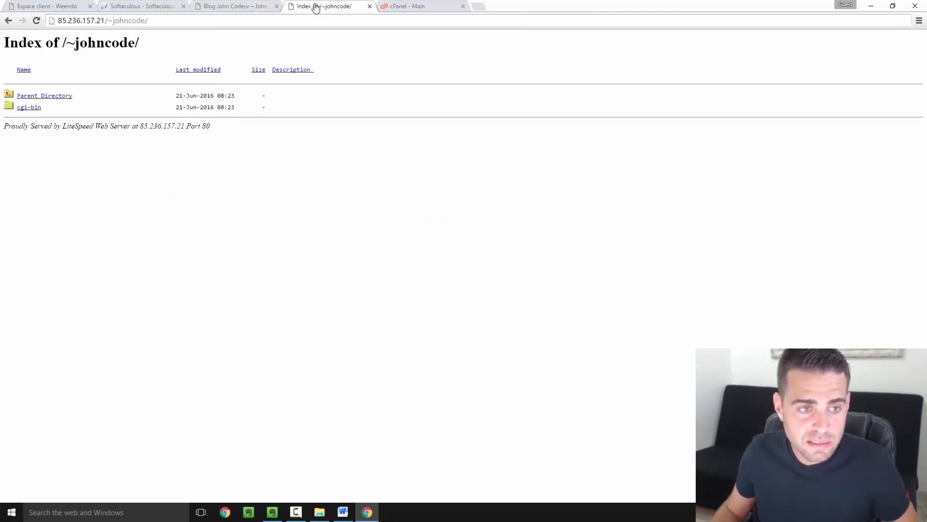
pyautogui.click(37, 21)
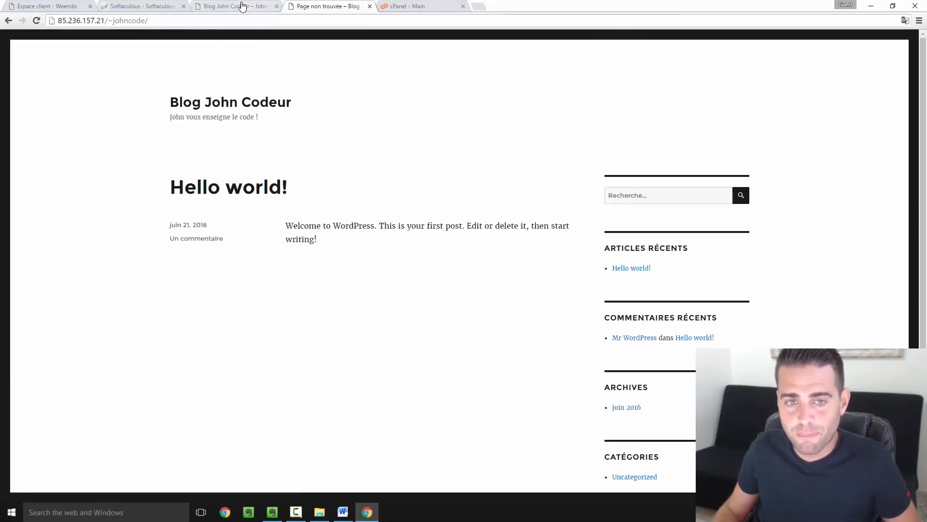
pyautogui.click(210, 5)
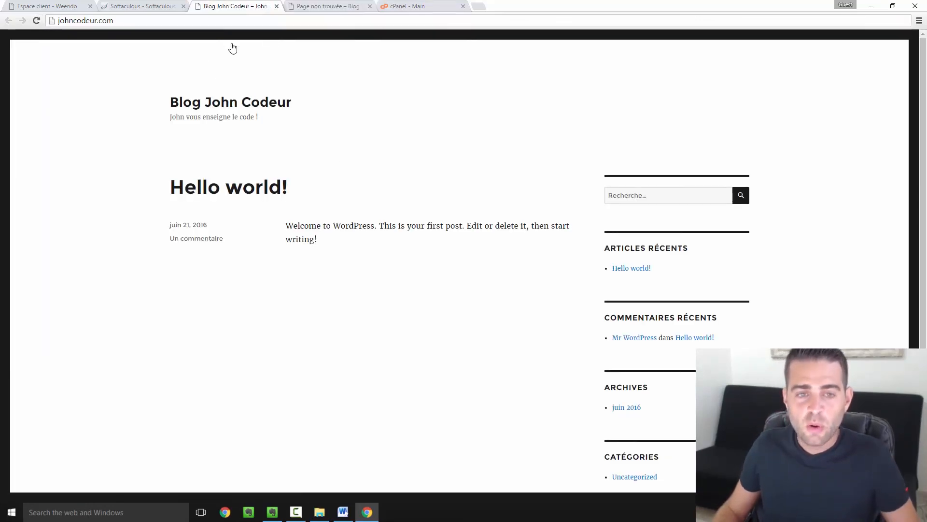
pyautogui.click(160, 6)
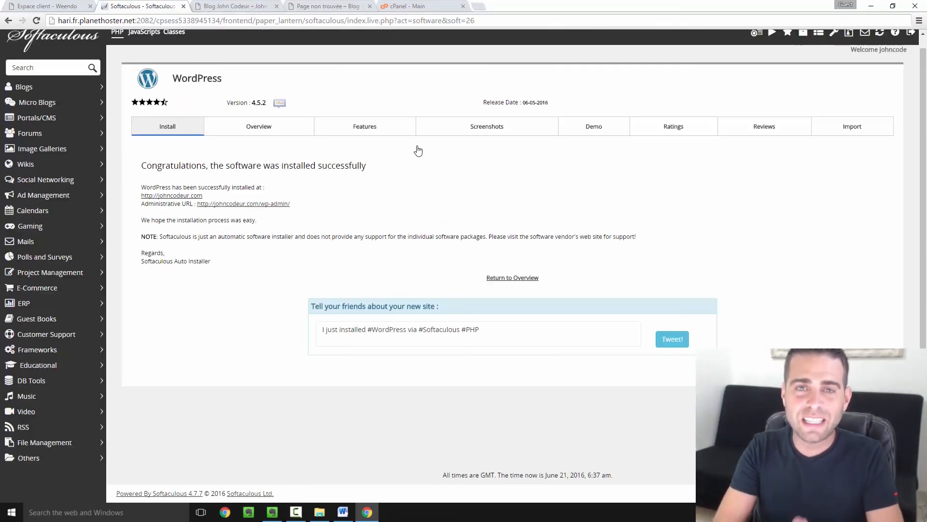
pyautogui.click(246, 6)
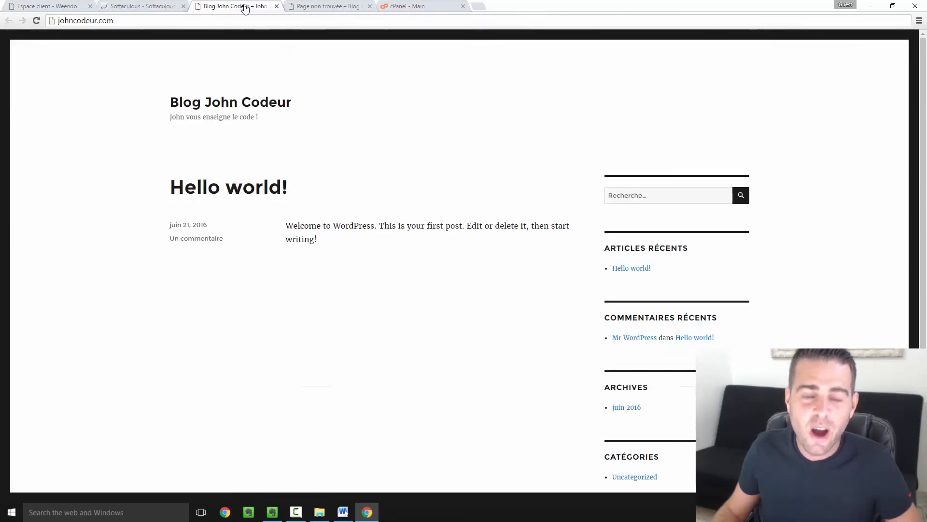